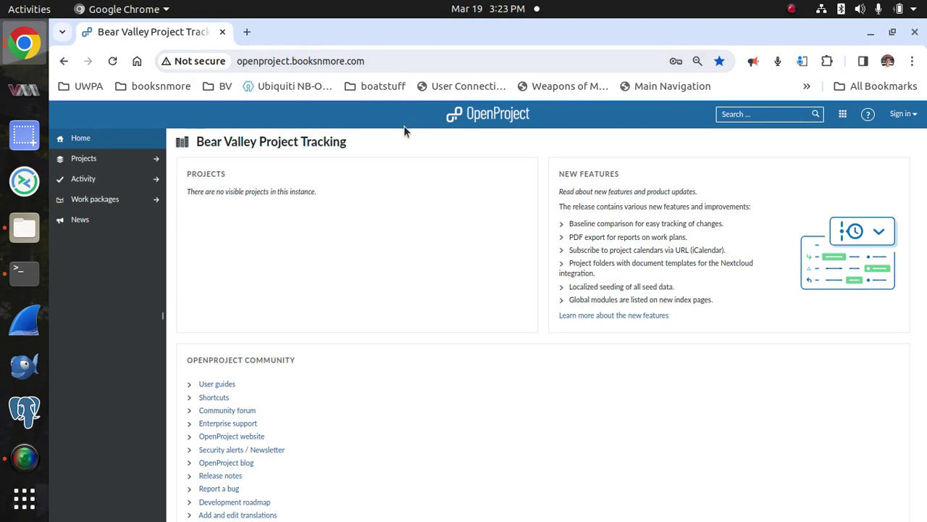
# - Sign in to the project tracking site with the saved account username and password
pyautogui.click(902, 114)
pyautogui.click(748, 165)
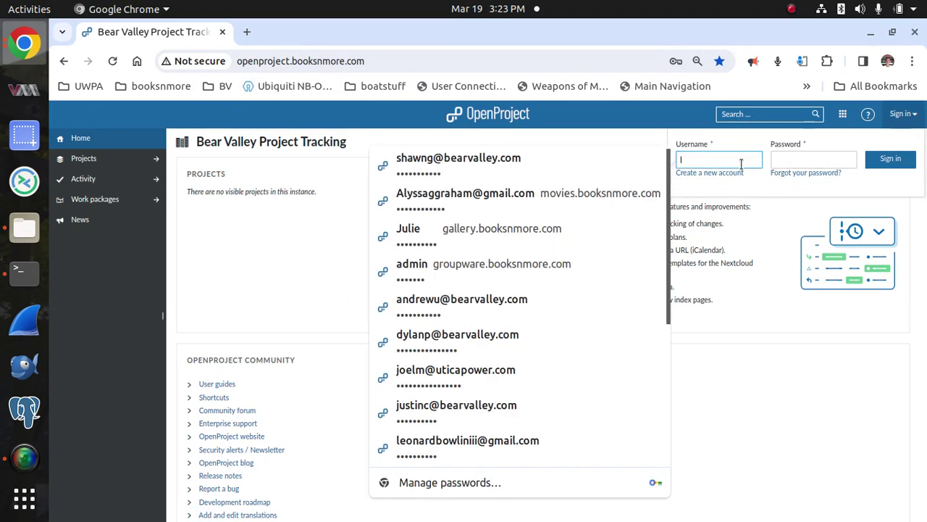
pyautogui.click(513, 171)
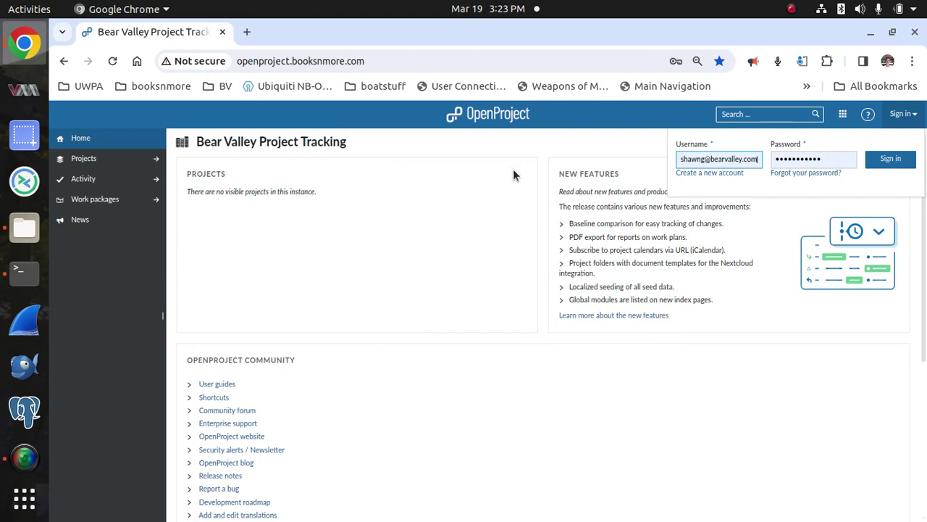
pyautogui.click(894, 162)
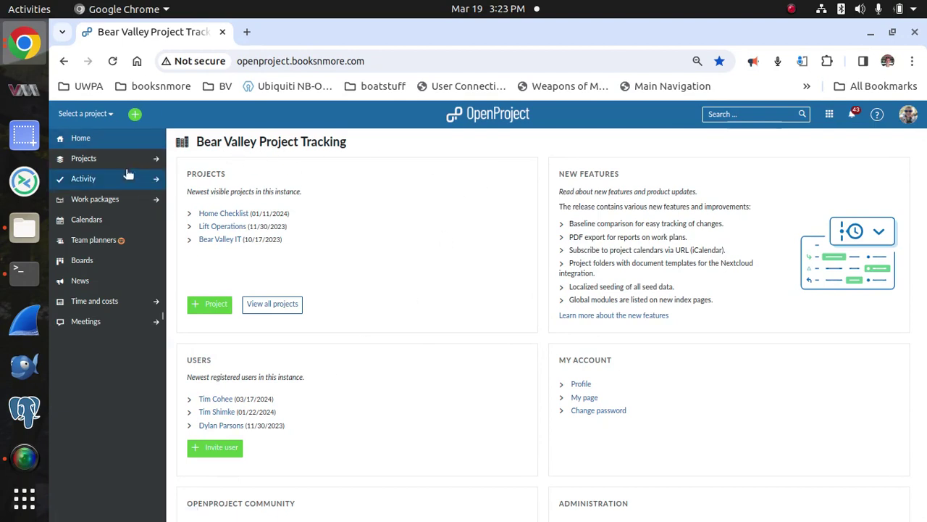
# - Select the Bear Valley IT project and show its list of work packages
pyautogui.click(107, 116)
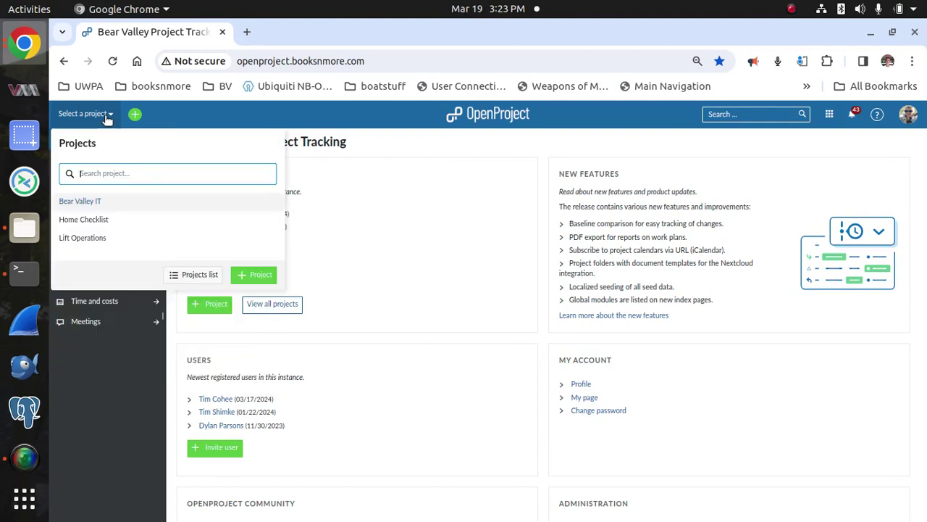
pyautogui.click(98, 205)
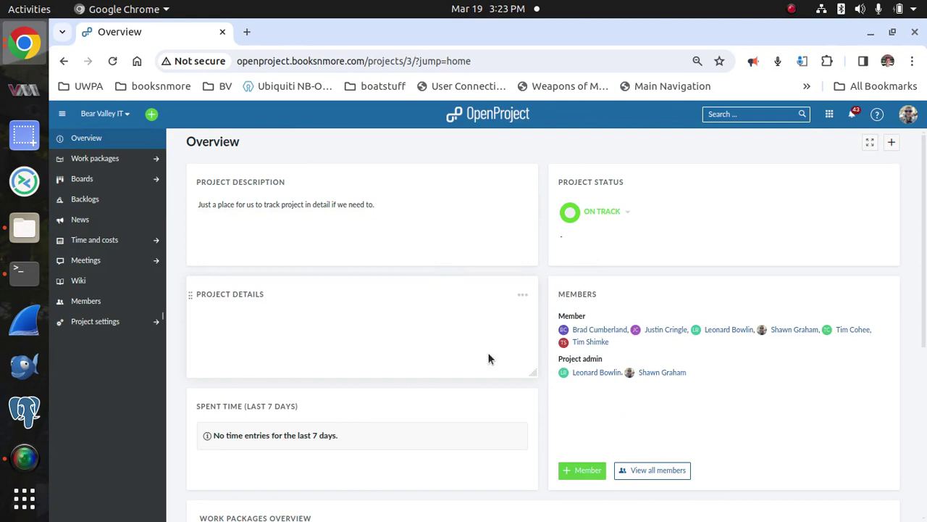
pyautogui.click(128, 115)
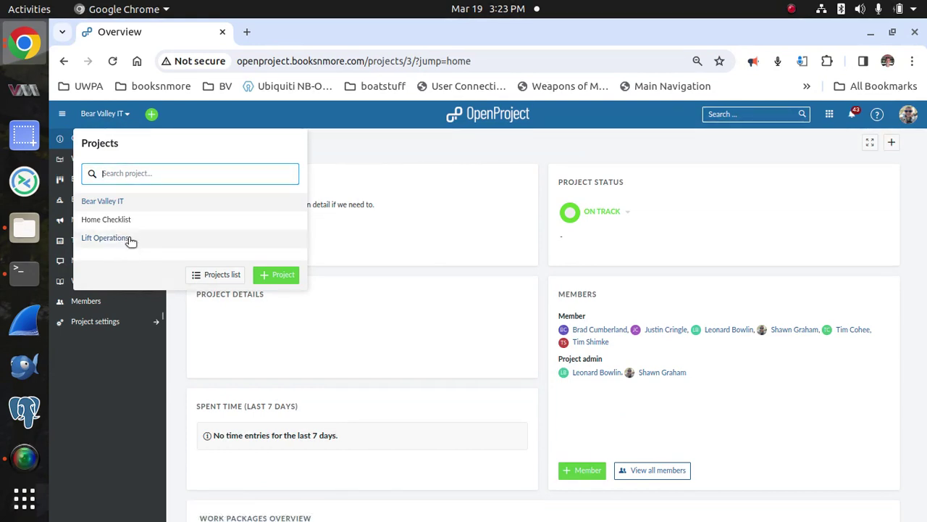
pyautogui.click(126, 200)
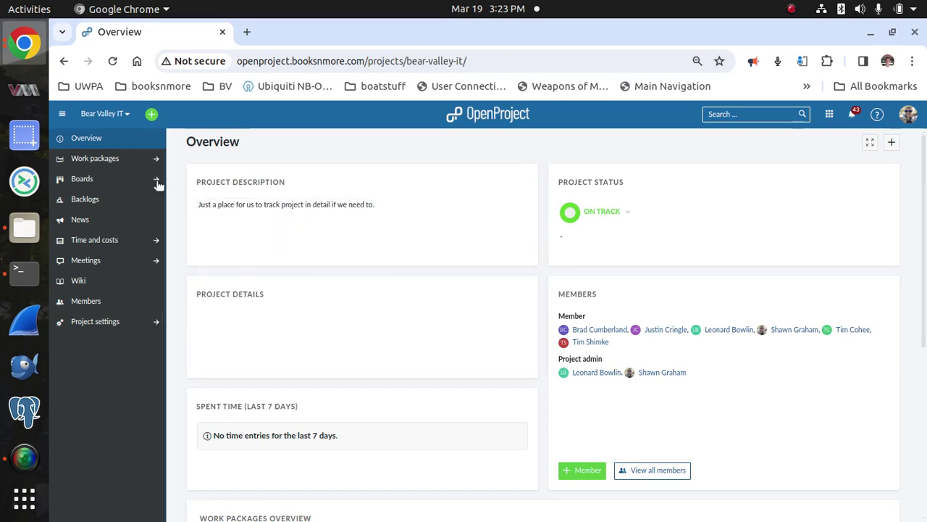
pyautogui.click(113, 159)
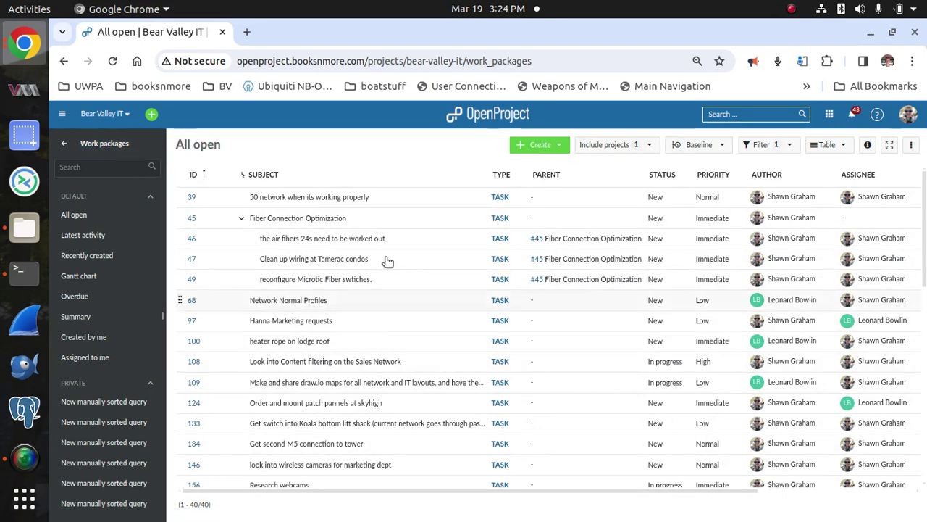
# - Start a comment on the "Fix power issue at lessons desk" task reading "This was a blown breaker that is located in the Kitchen It is now"
pyautogui.scroll(-7, 406, 264)
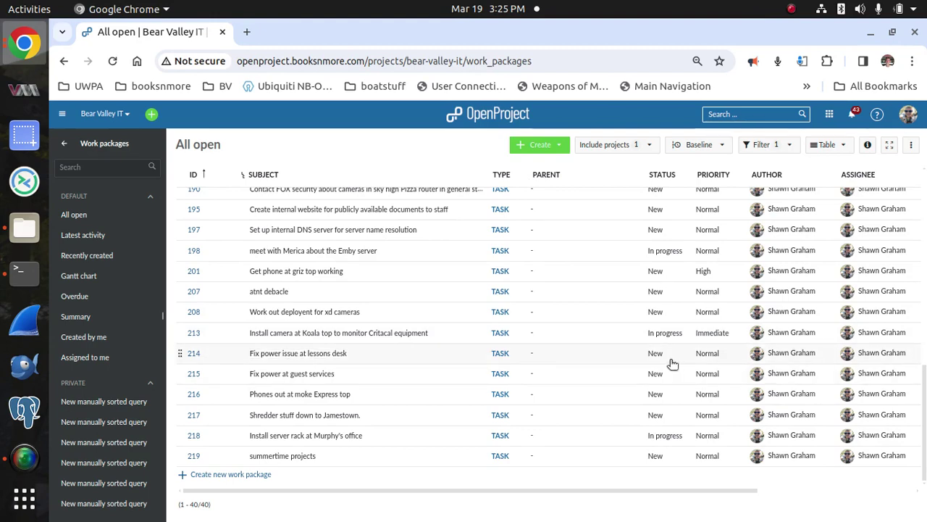
pyautogui.click(192, 354)
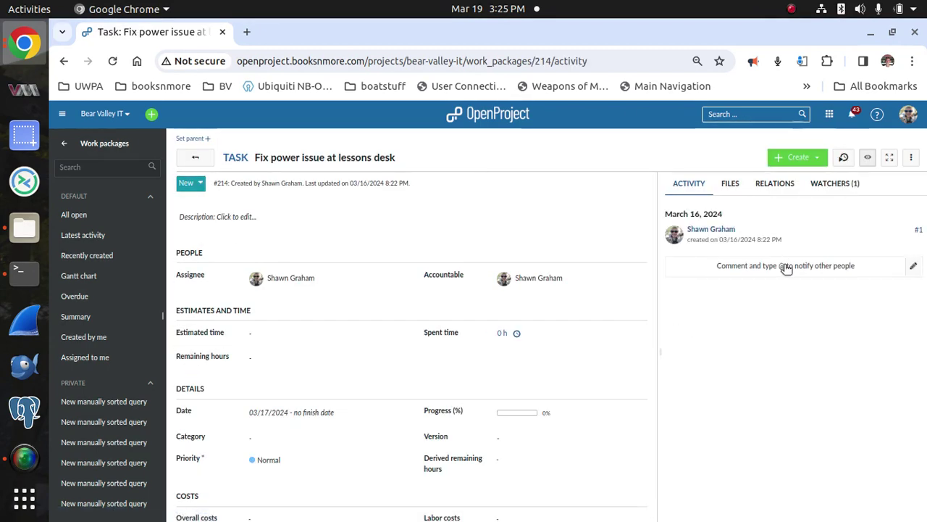
pyautogui.click(786, 266)
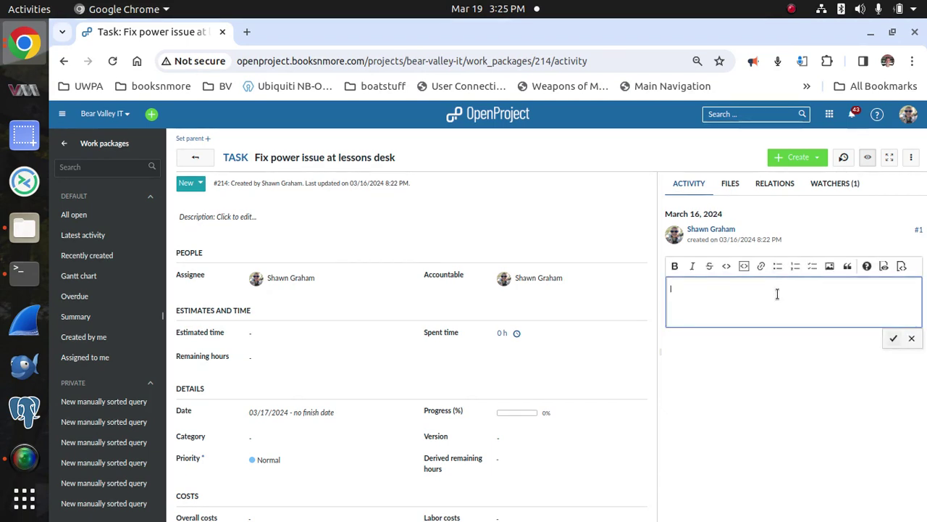
pyautogui.write('This was a blown breaker')
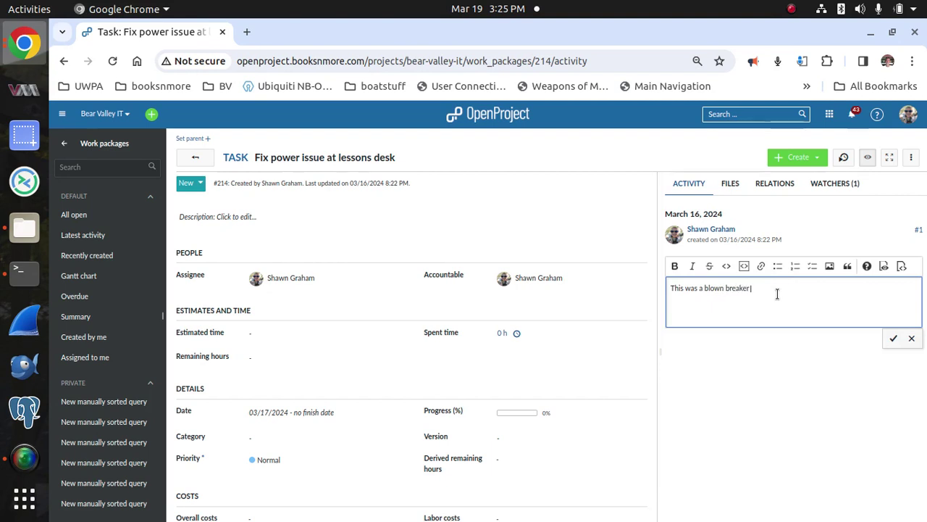
pyautogui.write(' that is located in the Kitchin It is now')
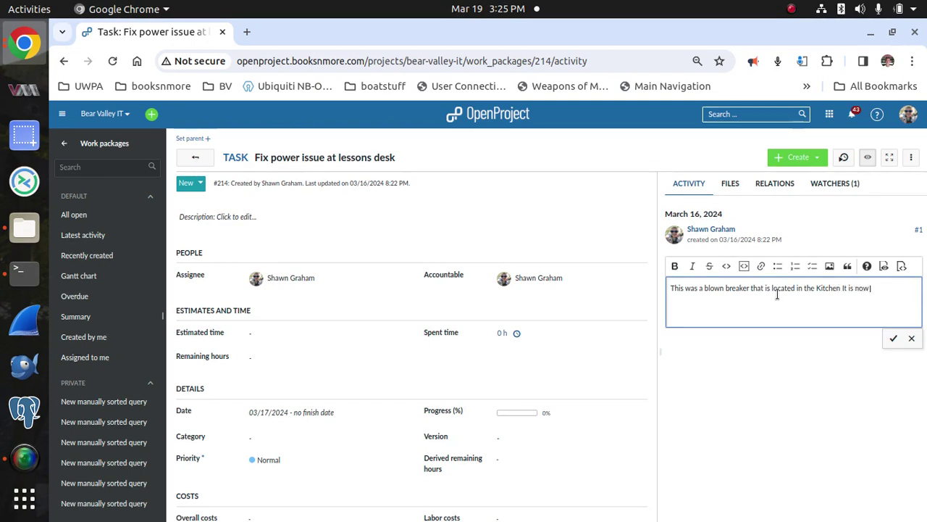
# - Continue the comment with "labled apropriatly so we can find it later"
pyautogui.write(' lab')
pyautogui.write('le')
pyautogui.write('d aprop')
pyautogui.write('riatly s')
pyautogui.write('e can')
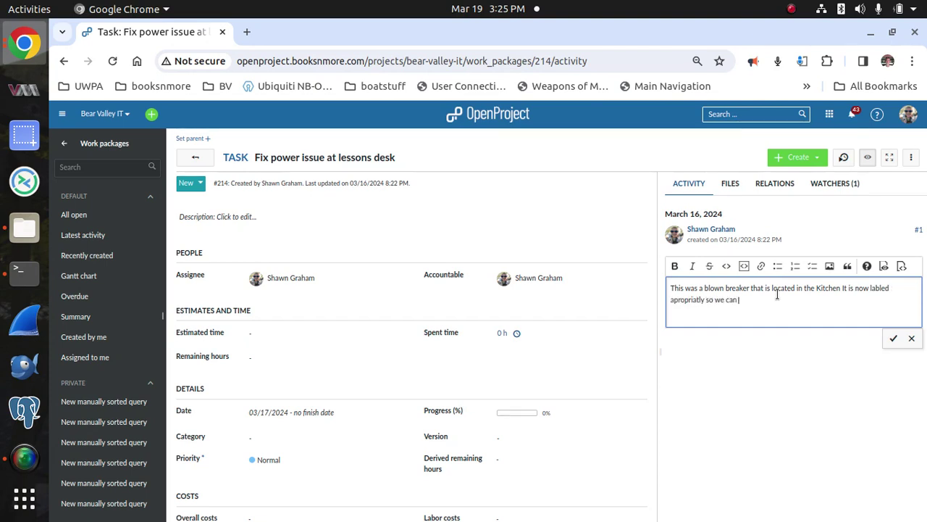
pyautogui.write(' find it late')
# - Replace the word "blown" with "triped" in the comment's first sentence
pyautogui.press('Left')
pyautogui.press('BackSpace')
pyautogui.press('BackSpace')
pyautogui.press('BackSpace')
pyautogui.press('BackSpace')
pyautogui.press('BackSpace')
pyautogui.press('BackSpace')
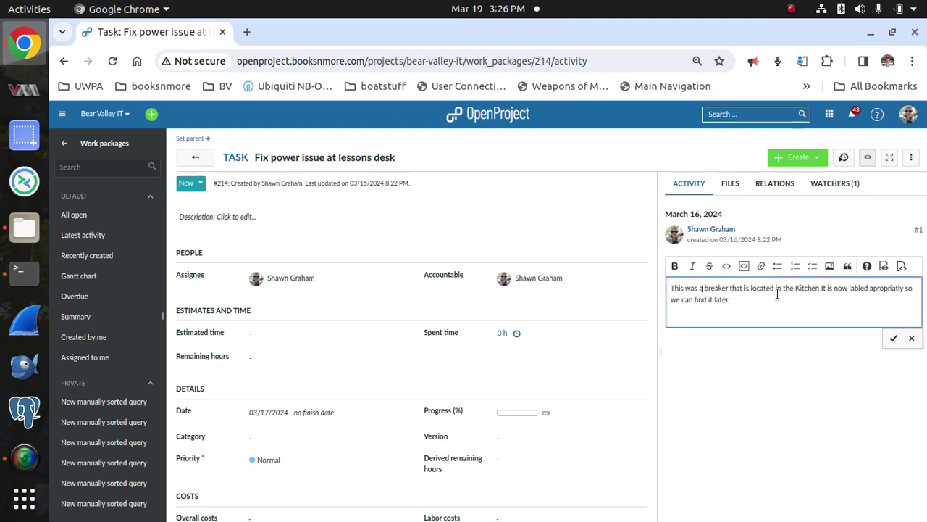
pyautogui.write('triped')
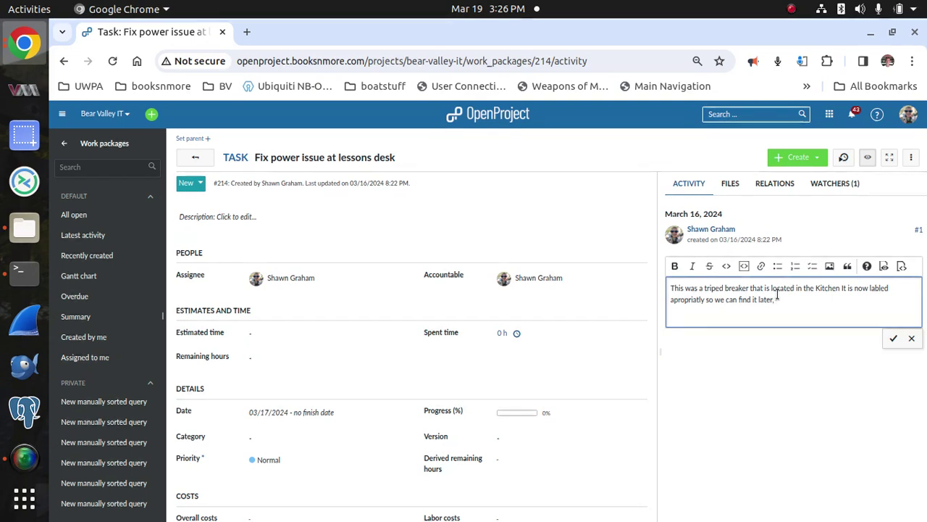
# - Finish the comment with "The poer supply on the pc that triped it." and post it to the task
pyautogui.write('The poer')
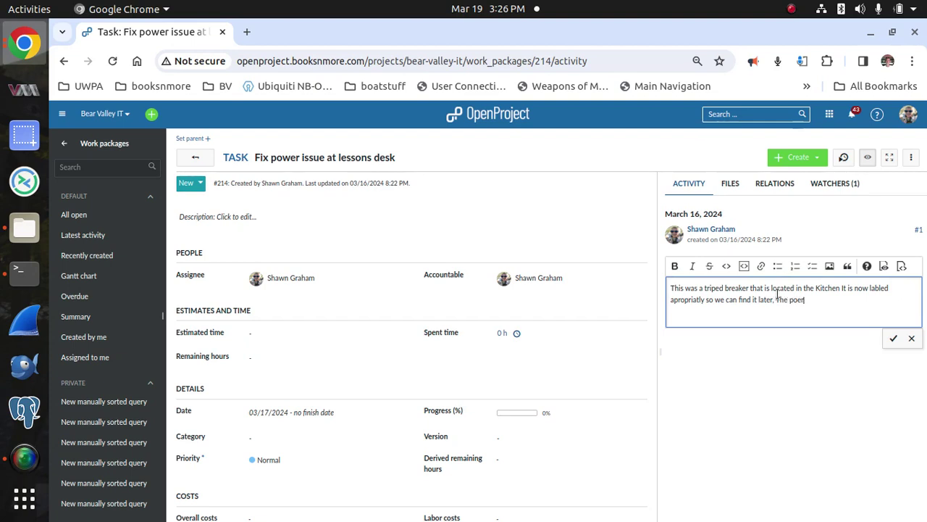
pyautogui.write(' supply on the pc that triped')
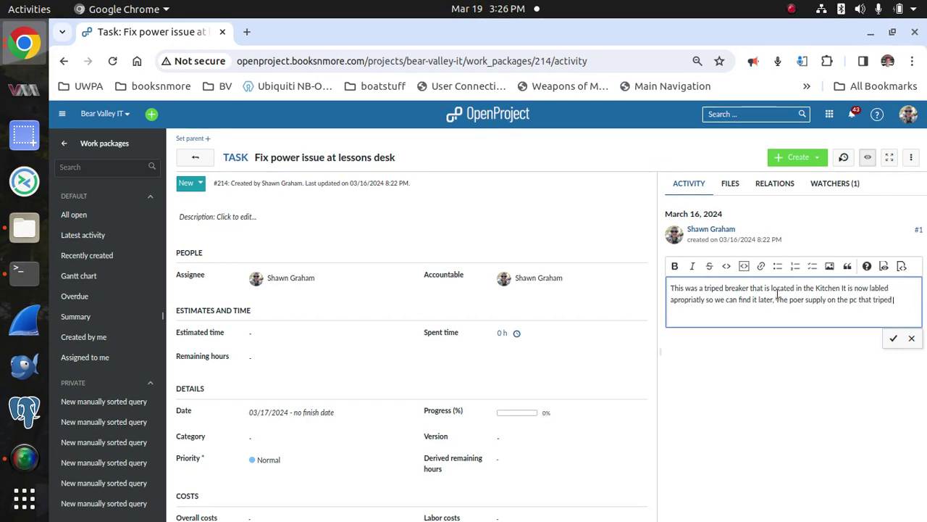
pyautogui.write(' it.')
pyautogui.press('Return')
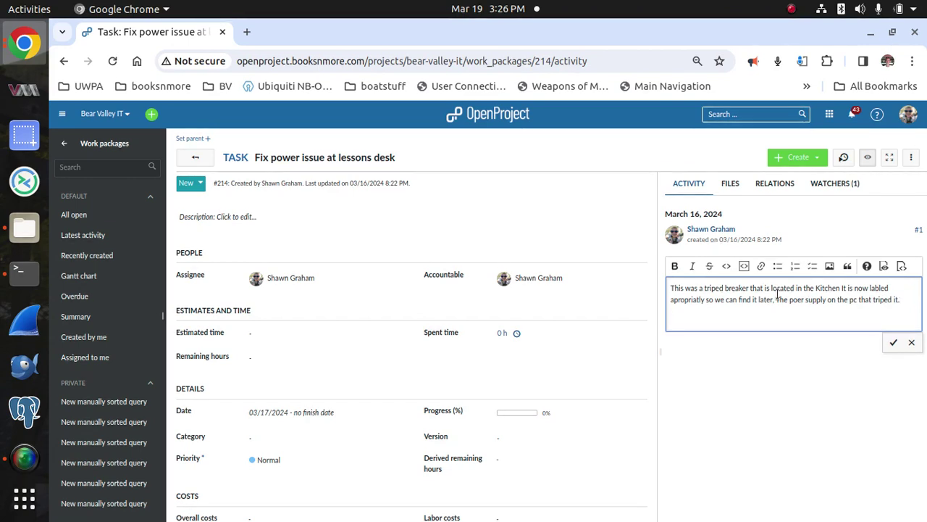
pyautogui.click(896, 345)
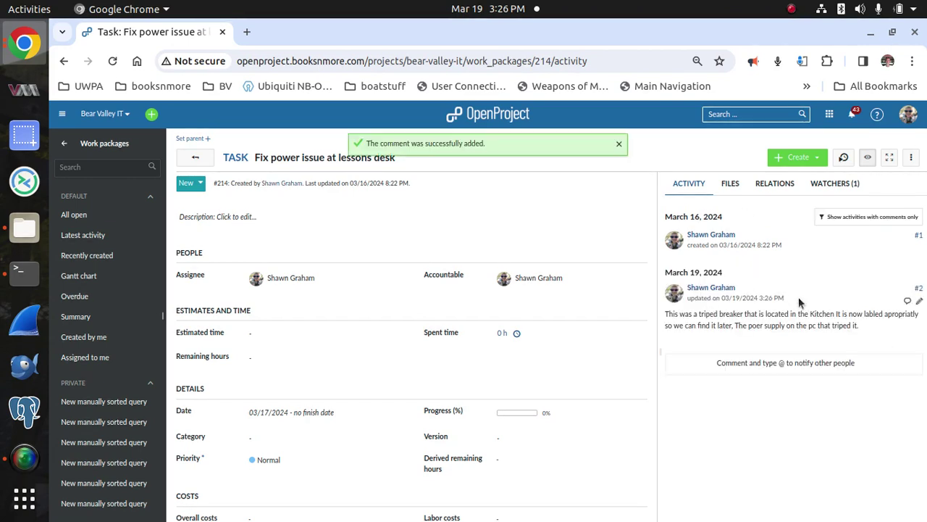
# - Search the project and its subprojects for "triped", and clear the search term
pyautogui.click(746, 114)
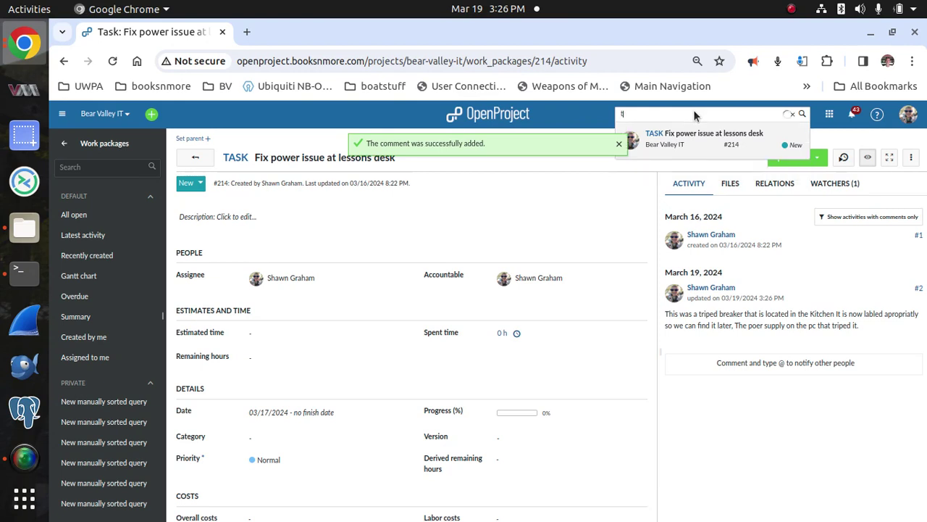
pyautogui.write('triped')
pyautogui.press('Return')
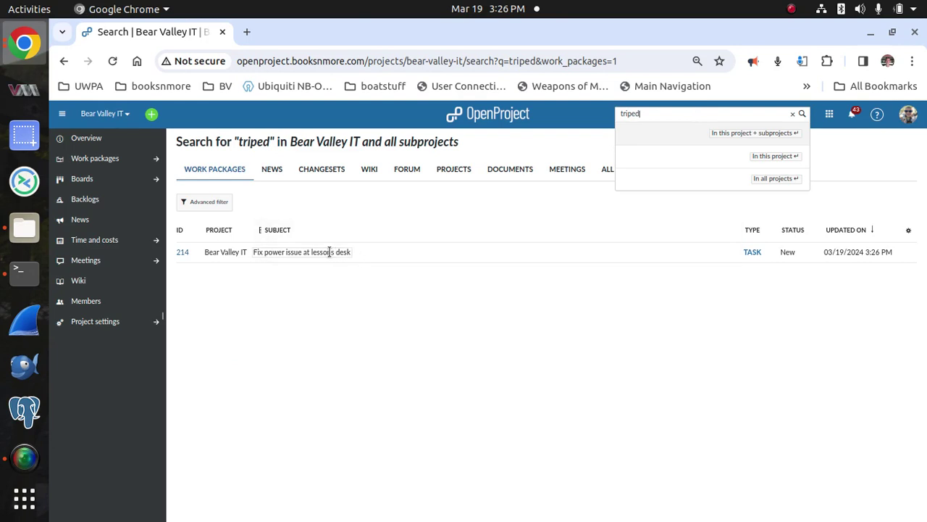
pyautogui.doubleClick(677, 113)
pyautogui.press('BackSpace')
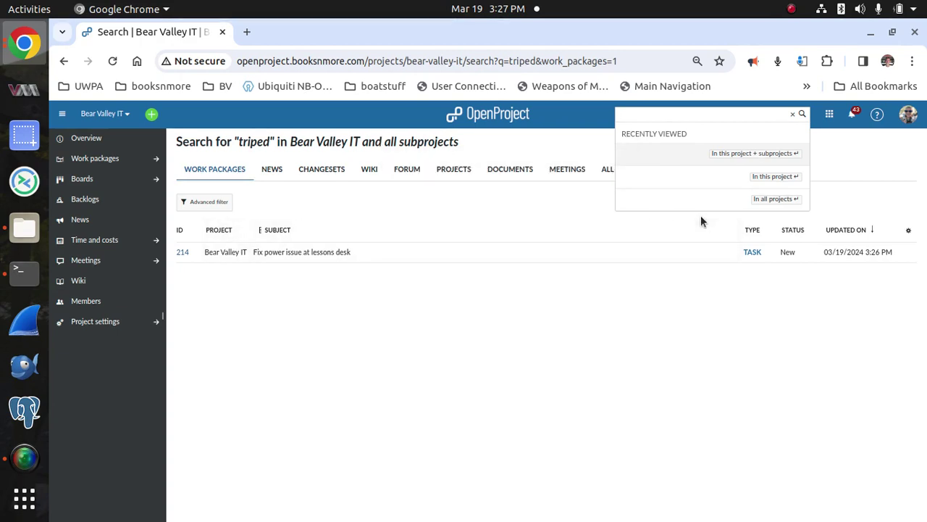
# - In the project's work package list, set the status of "Fix power at guest services" to Closed
pyautogui.click(106, 158)
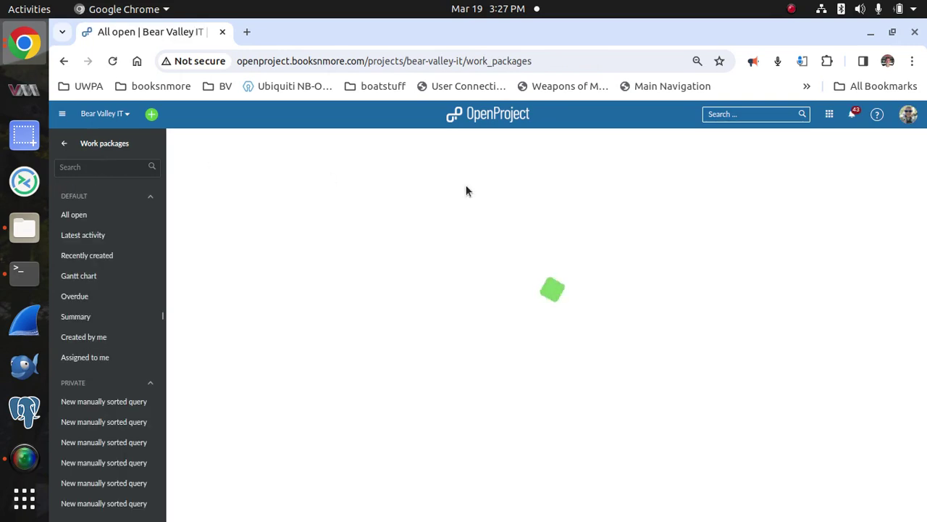
pyautogui.scroll(-8, 447, 385)
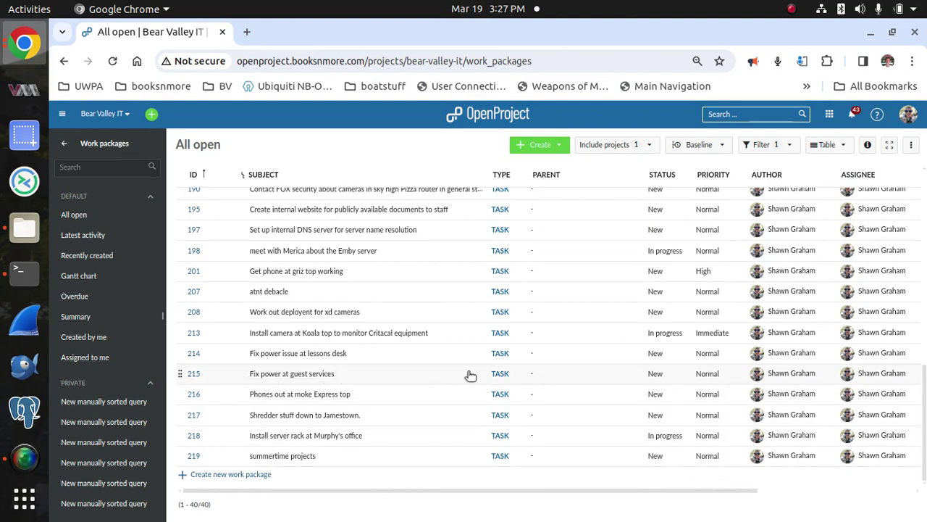
pyautogui.click(656, 374)
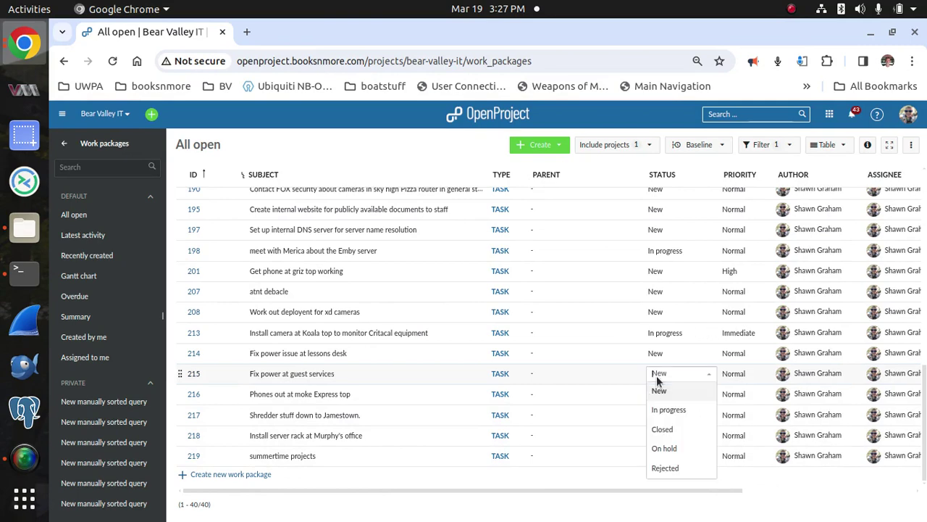
pyautogui.click(677, 431)
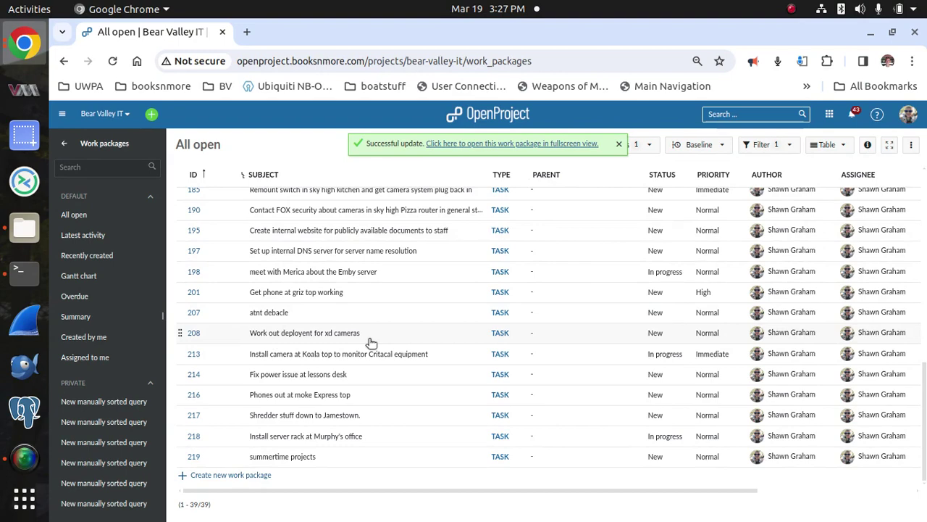
# - On the xd cameras task, post the comment "These camerias are workable but cheep and cant be put outside" and set the status to In progress
pyautogui.click(197, 333)
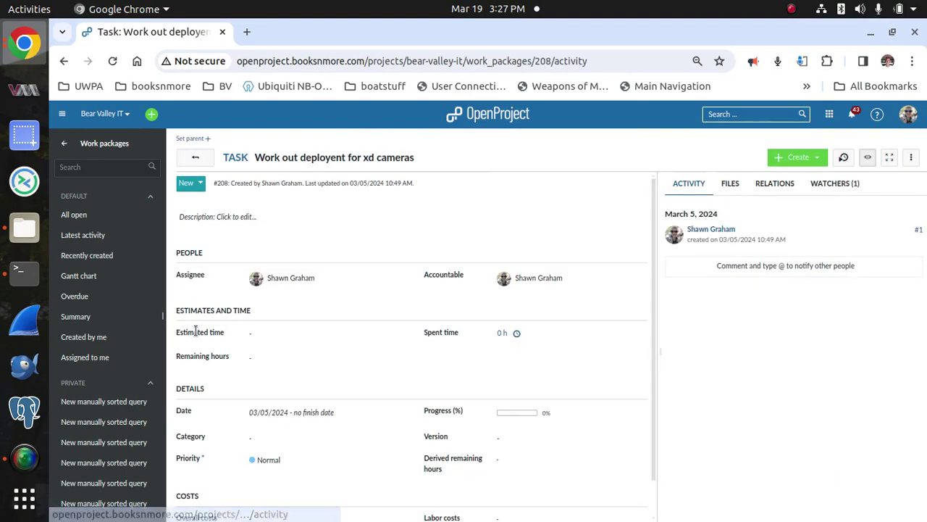
pyautogui.click(779, 266)
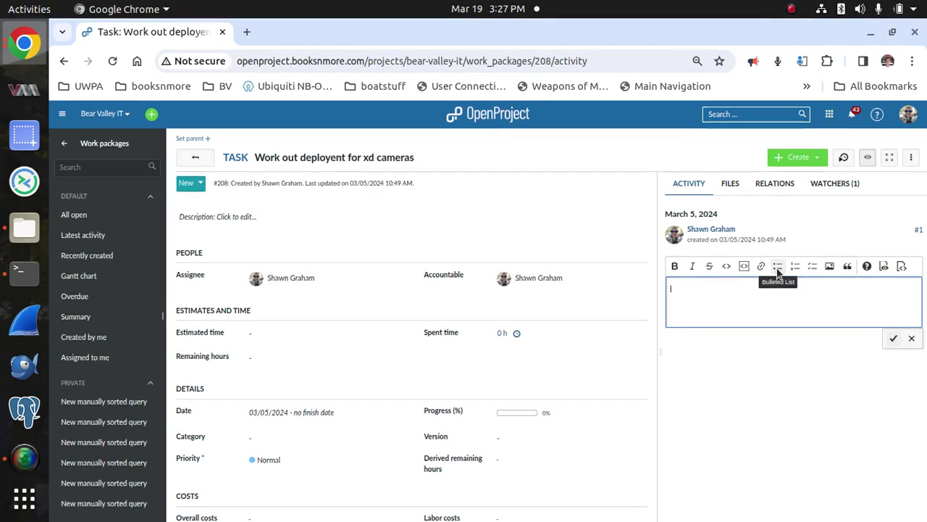
pyautogui.write('These camerias are worka')
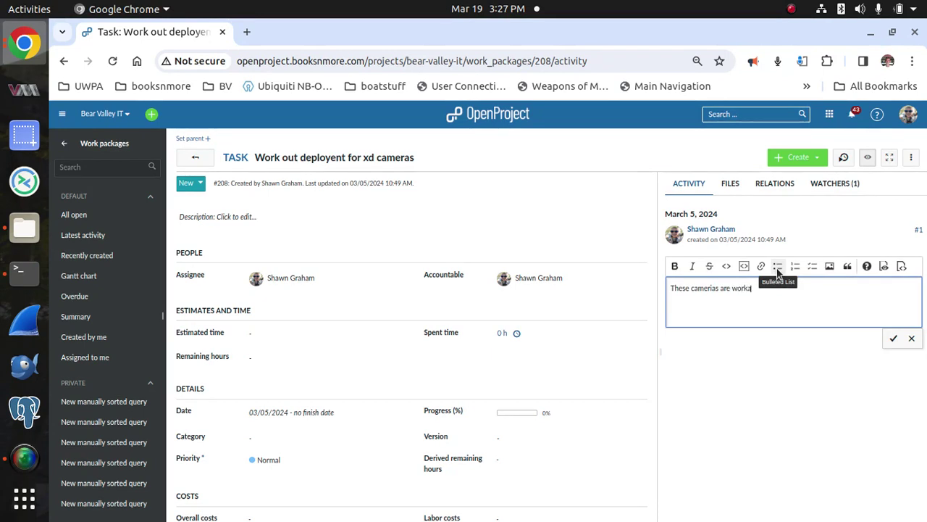
pyautogui.write('ble but cheep and cant be put')
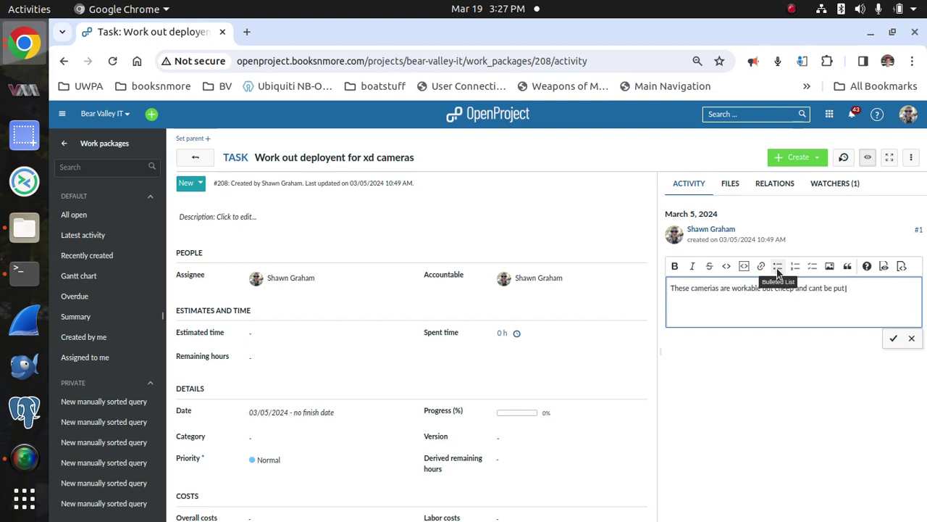
pyautogui.write(' outside')
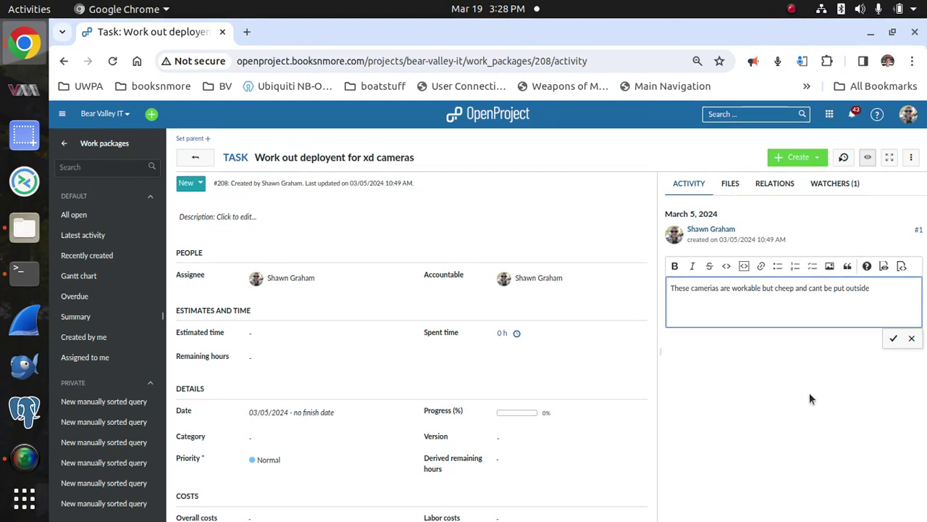
pyautogui.click(893, 337)
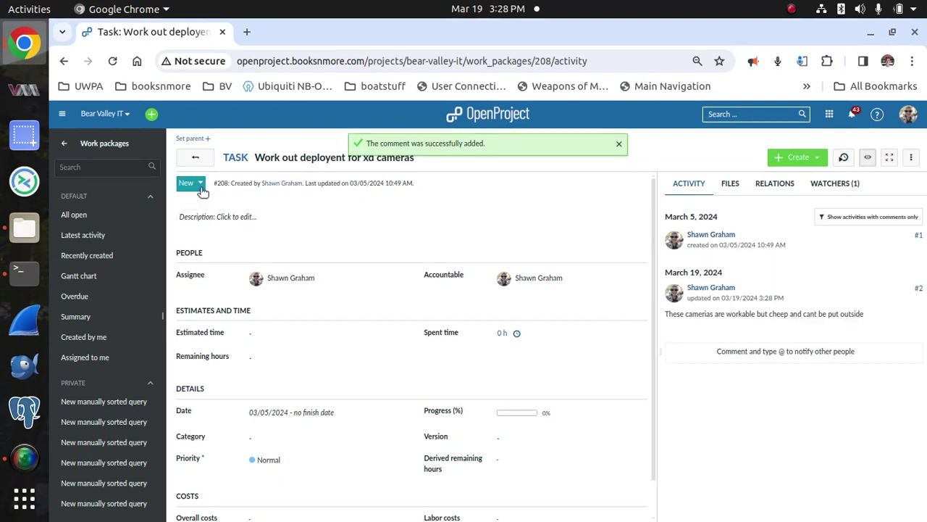
pyautogui.click(199, 184)
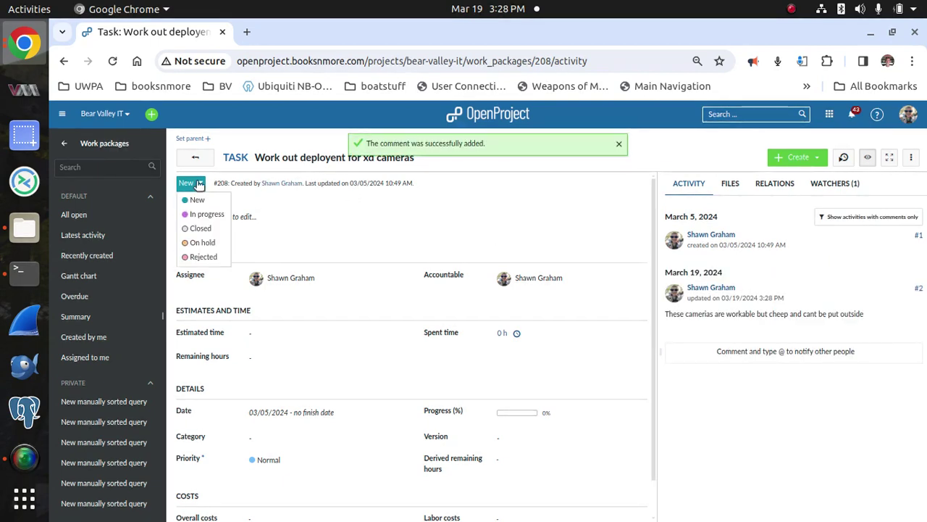
pyautogui.click(205, 218)
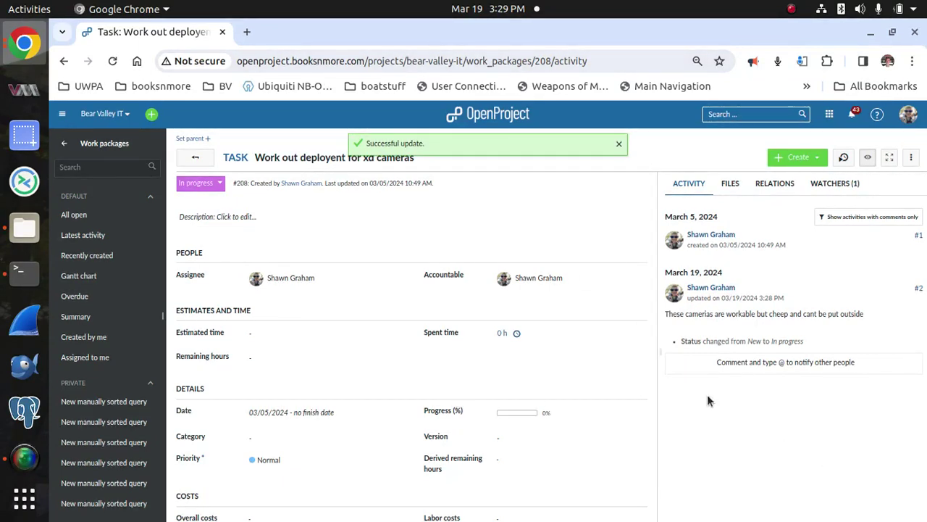
# - Open Google Photos in a new browser tab and copy the photo of the TV remote
pyautogui.click(247, 31)
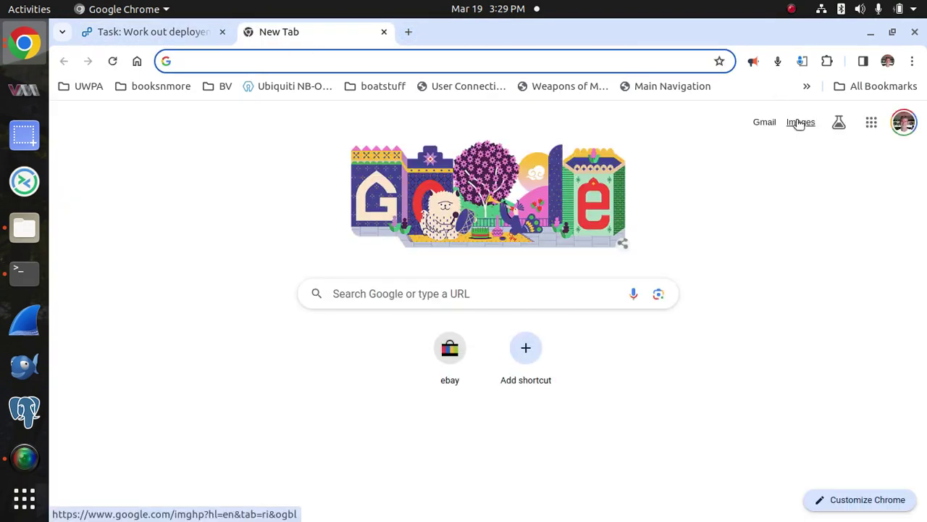
pyautogui.click(802, 122)
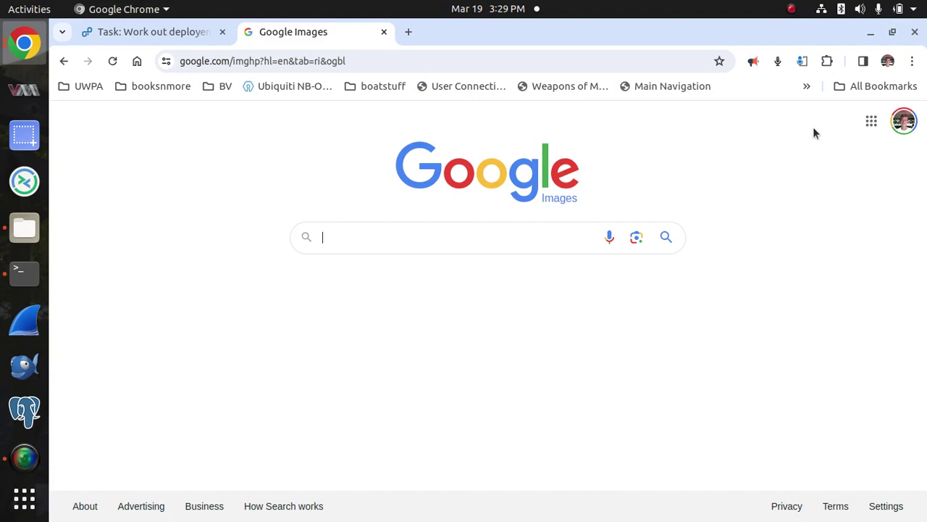
pyautogui.click(871, 121)
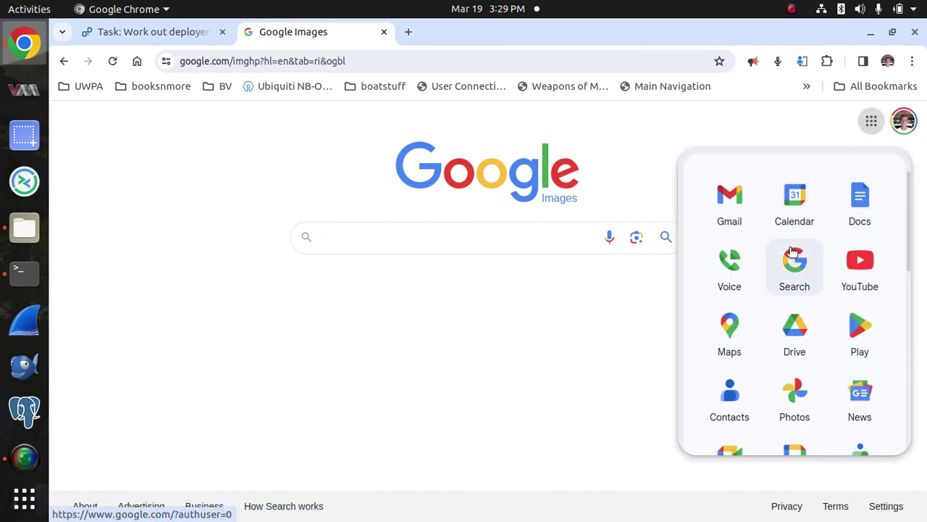
pyautogui.click(795, 399)
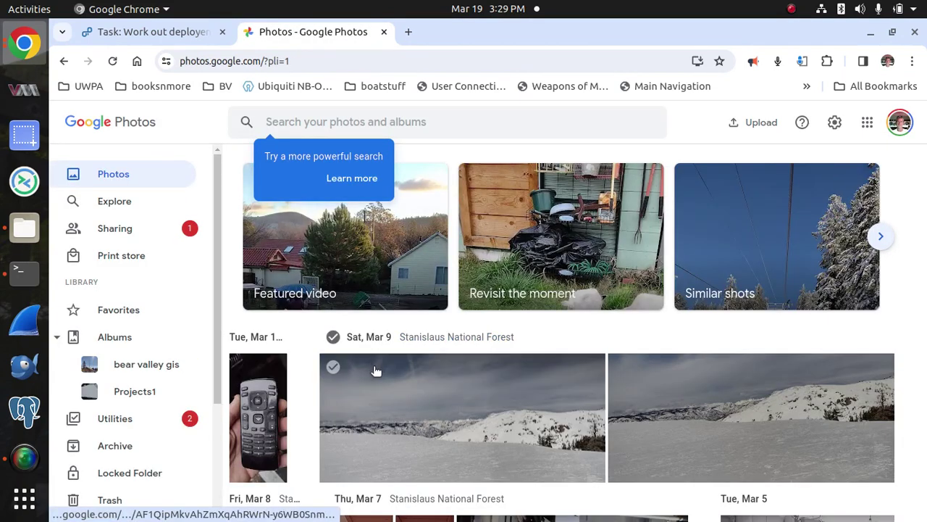
pyautogui.click(259, 417)
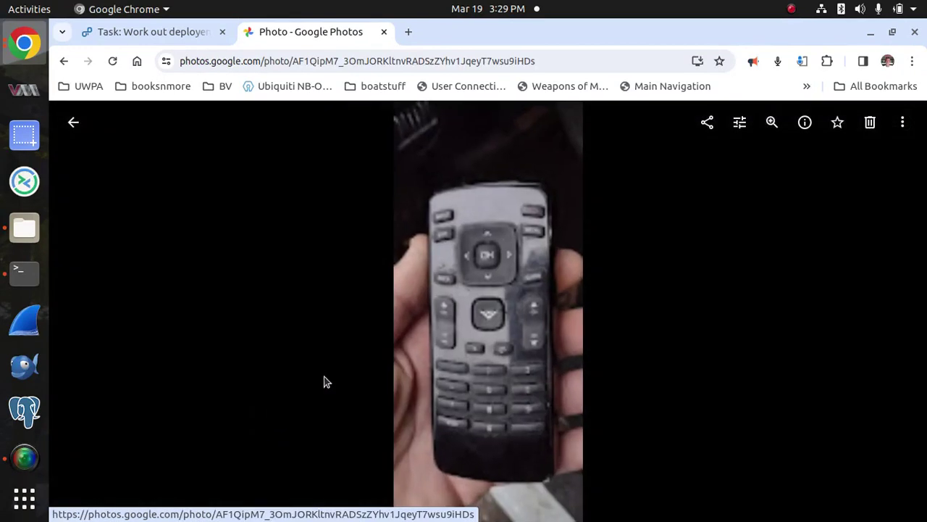
pyautogui.rightClick(476, 326)
pyautogui.click(521, 383)
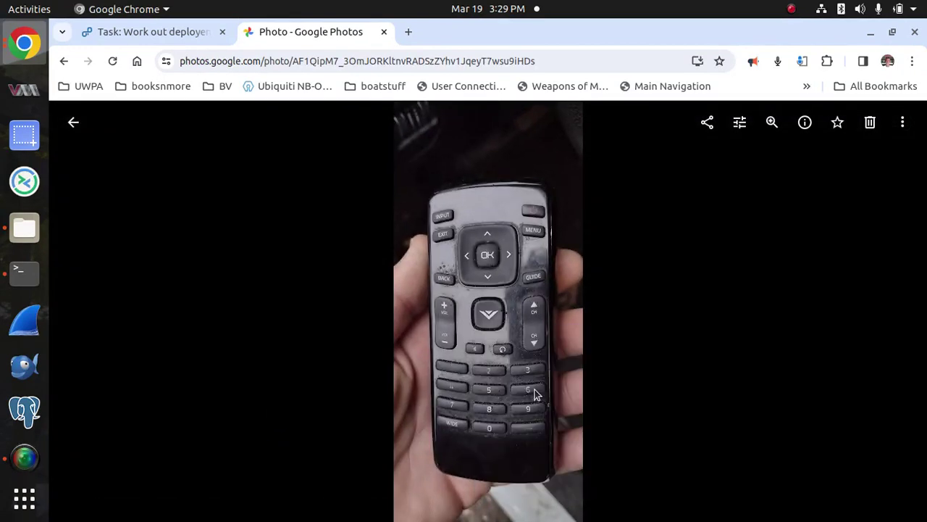
# - Return to OpenProject and start a new task in the Bear Valley IT project with the subject "We lost tv remote"
pyautogui.click(160, 34)
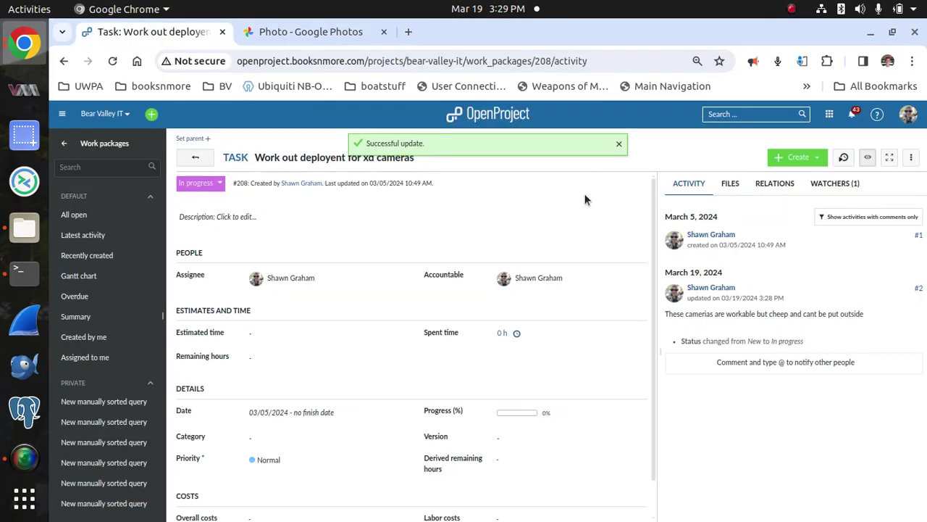
pyautogui.click(807, 157)
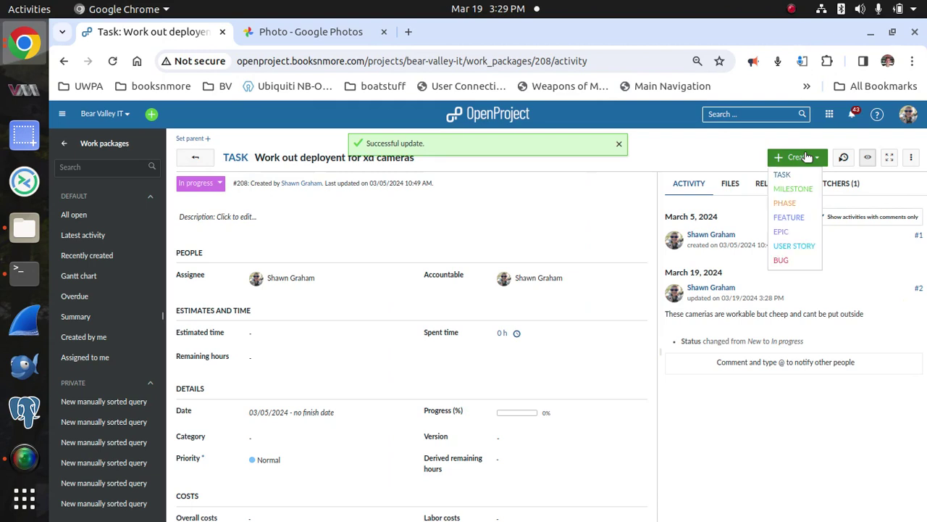
pyautogui.click(799, 175)
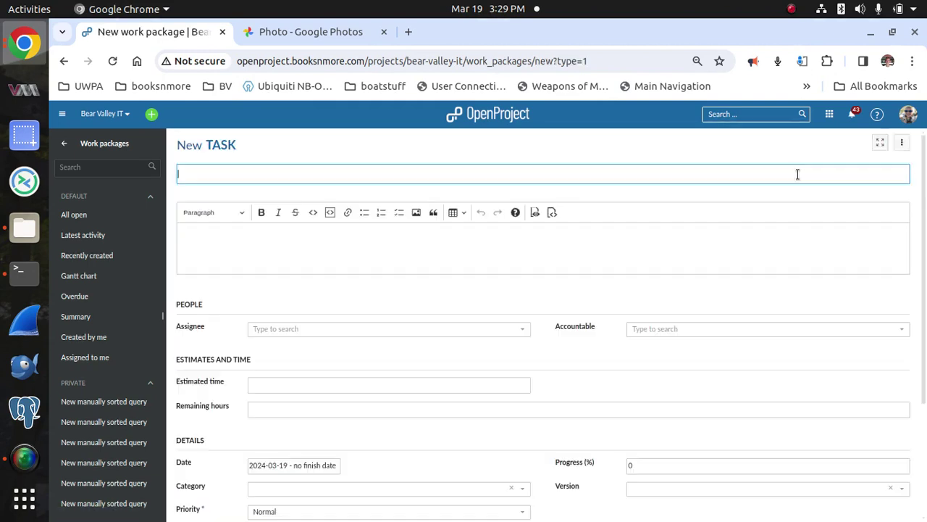
pyautogui.click(331, 174)
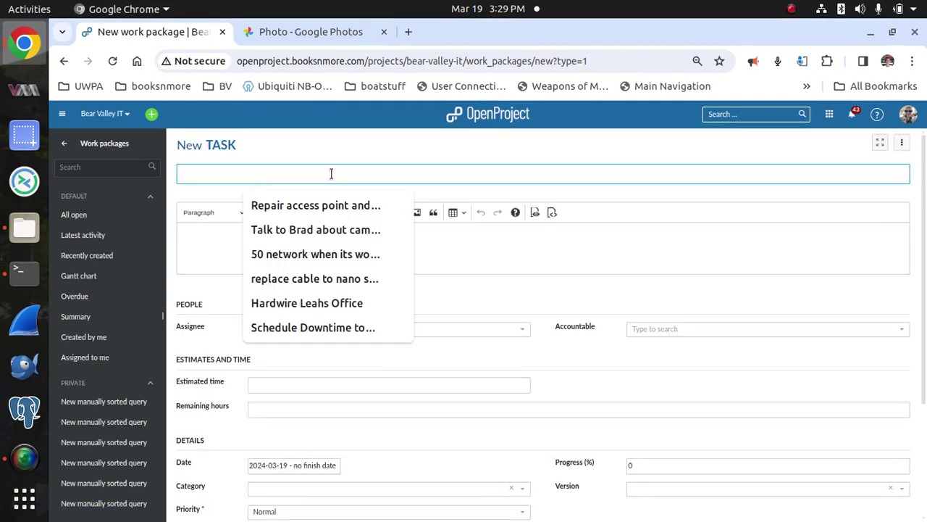
pyautogui.write('We lost t')
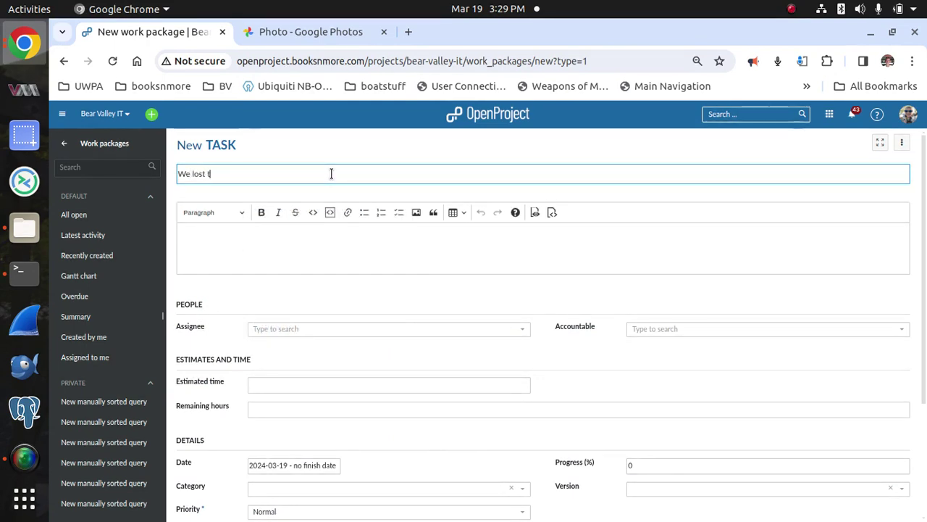
pyautogui.write('v remote')
pyautogui.click(262, 251)
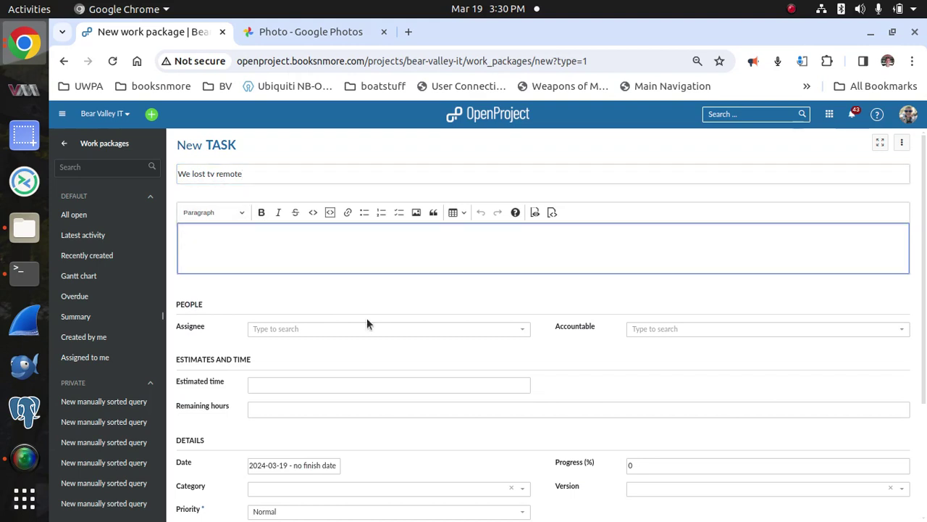
# - Make yourself accountable for the new task and assign it to the last team member offered
pyautogui.click(375, 335)
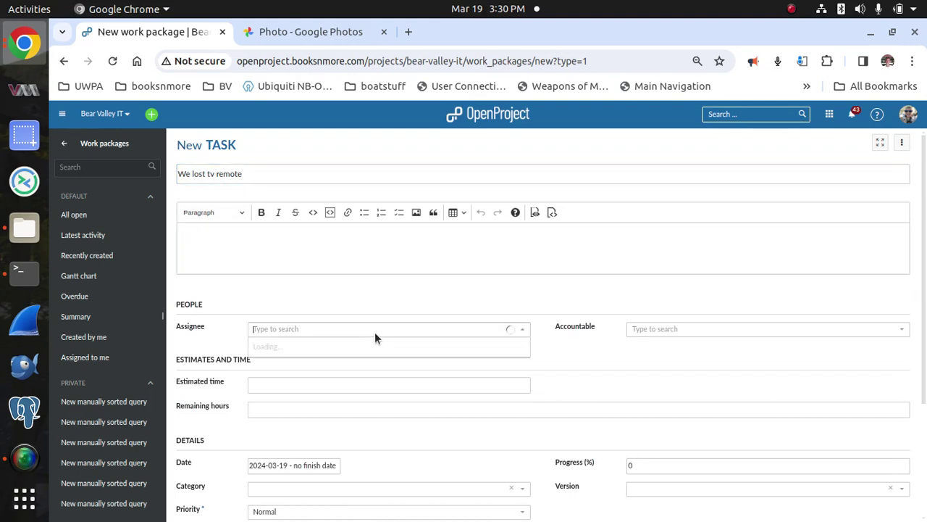
pyautogui.click(327, 425)
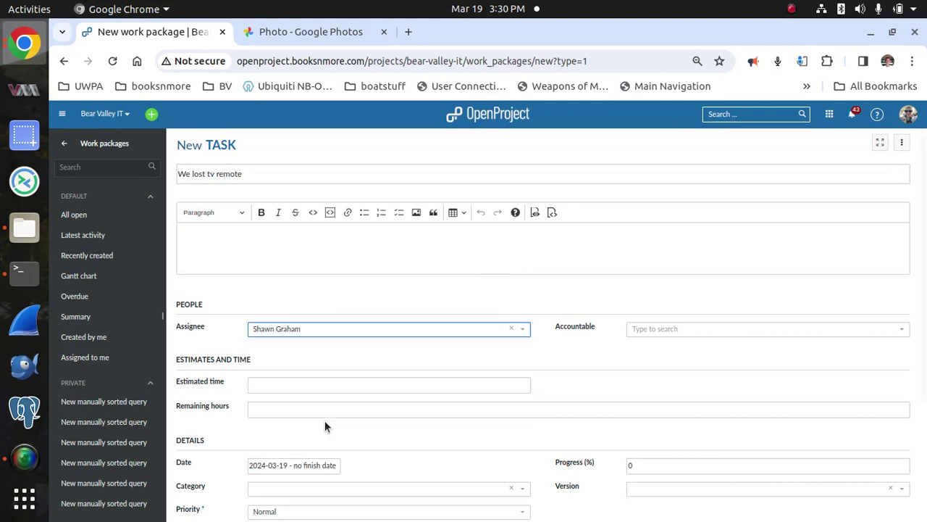
pyautogui.click(683, 335)
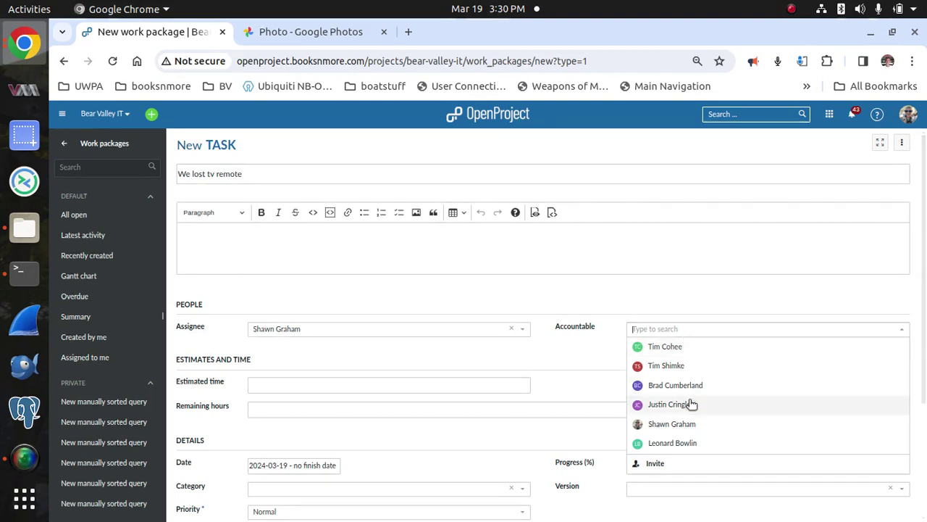
pyautogui.click(692, 424)
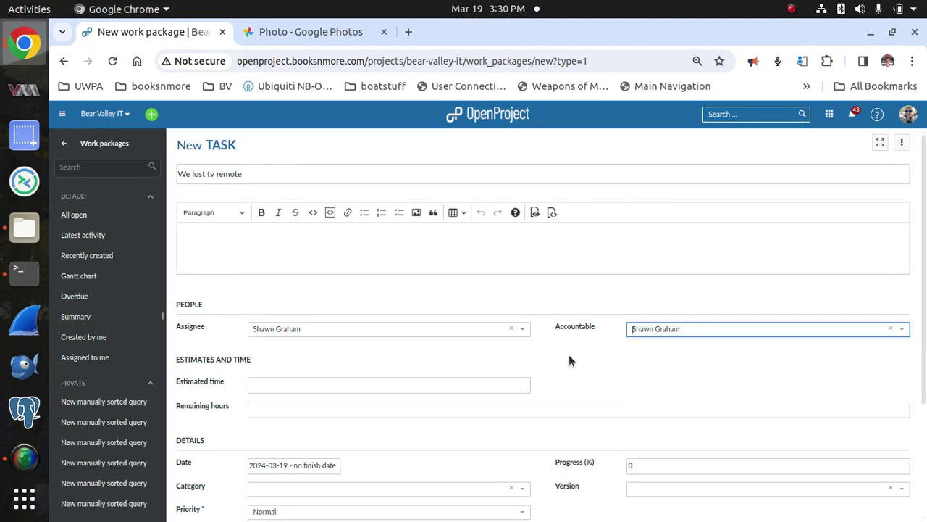
pyautogui.click(524, 331)
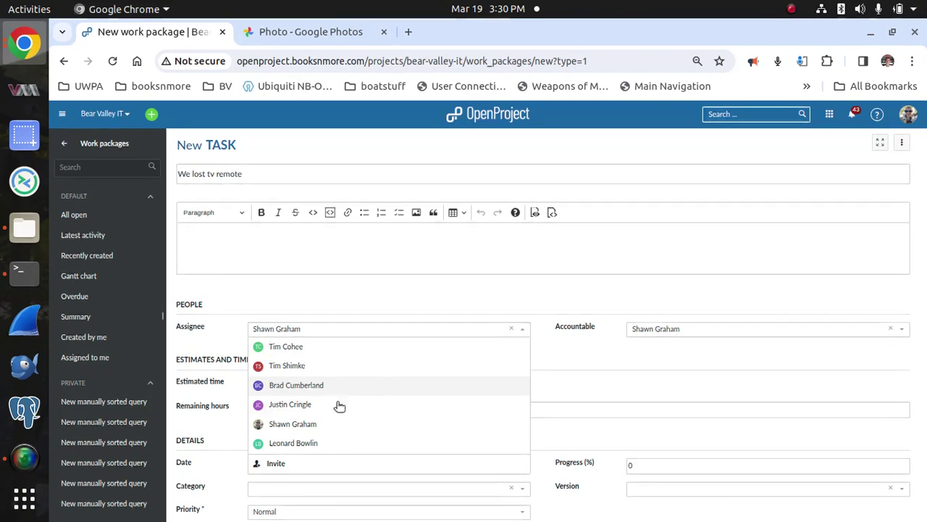
pyautogui.click(327, 444)
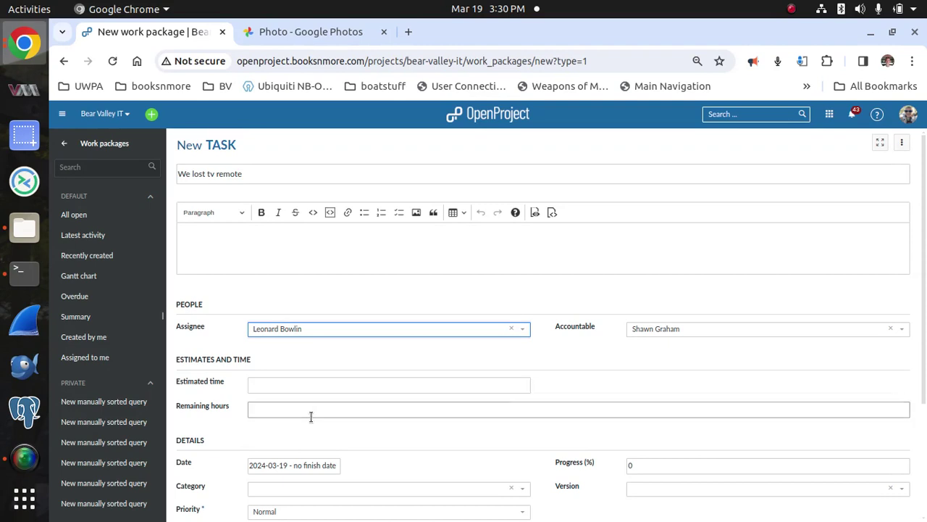
pyautogui.scroll(-4, 523, 402)
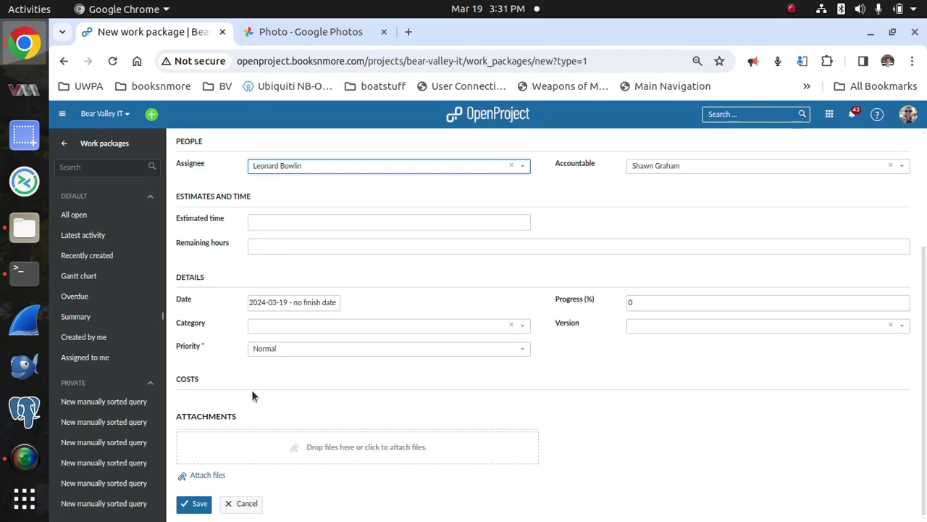
pyautogui.rightClick(309, 451)
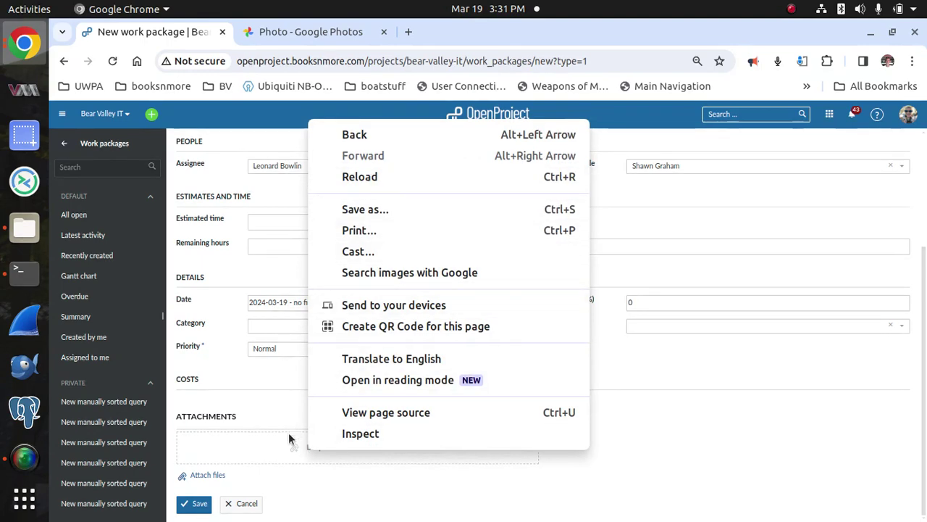
pyautogui.click(263, 450)
pyautogui.click(275, 451)
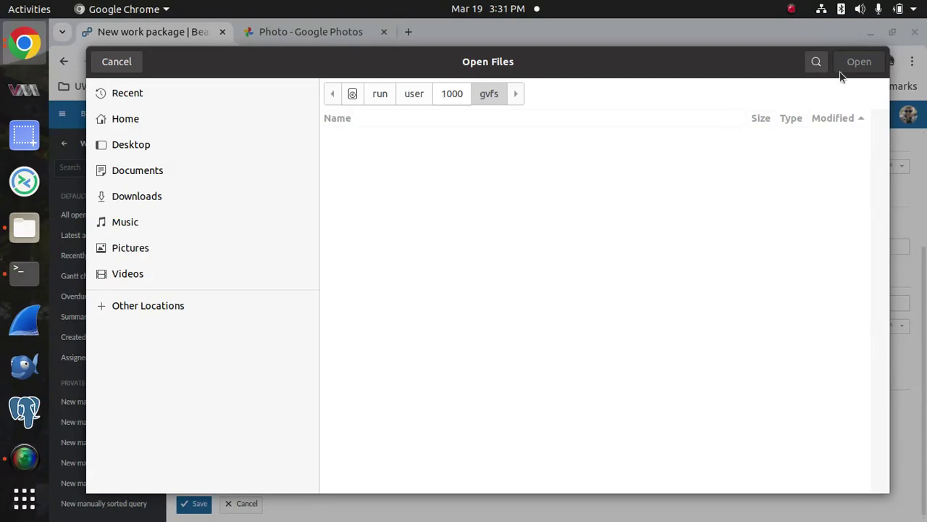
pyautogui.click(116, 62)
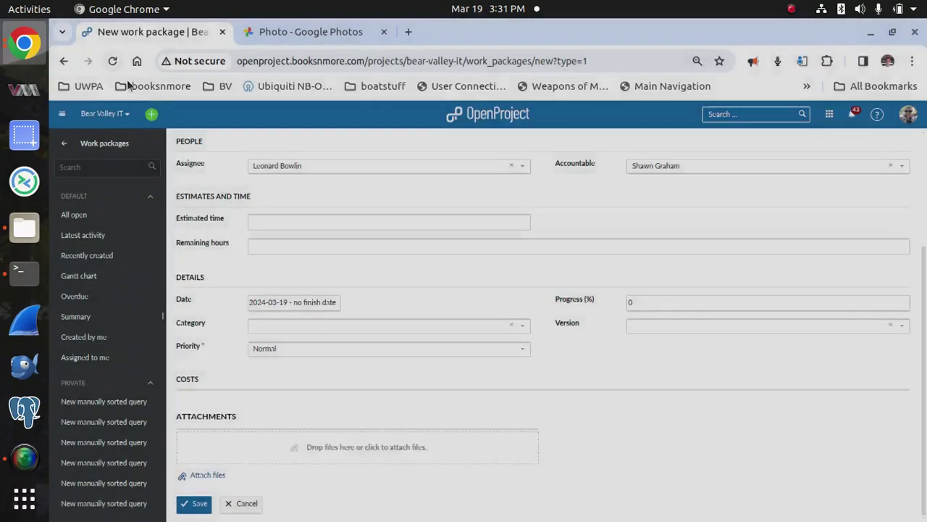
pyautogui.click(217, 451)
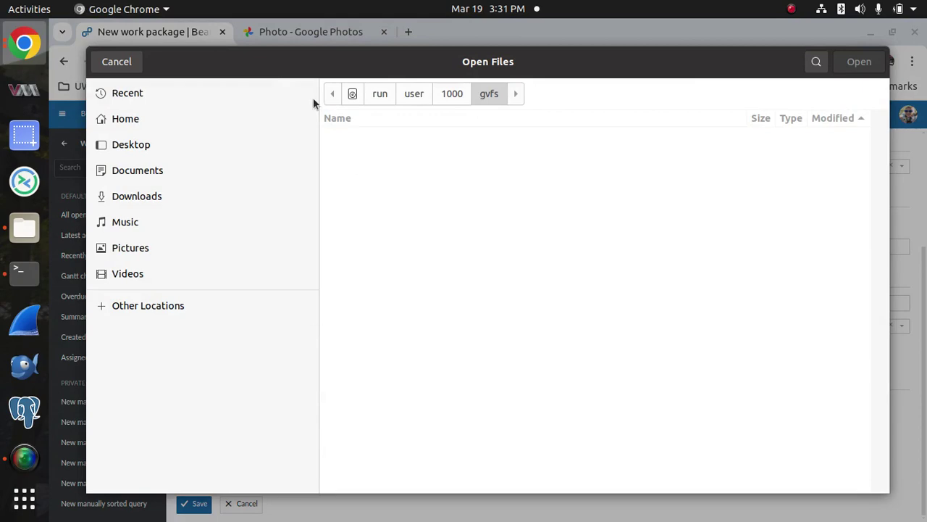
pyautogui.click(118, 63)
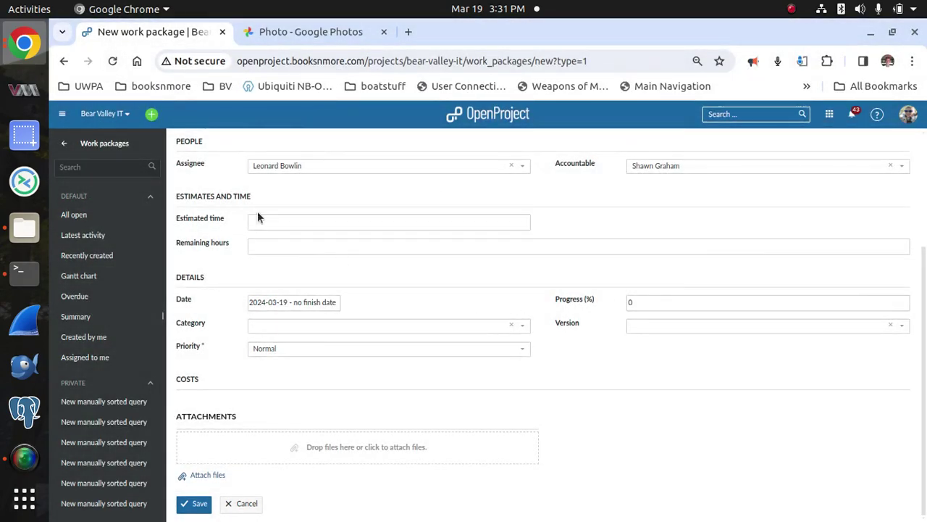
# - Save the new task and post the copied remote photo as a comment on it
pyautogui.click(200, 505)
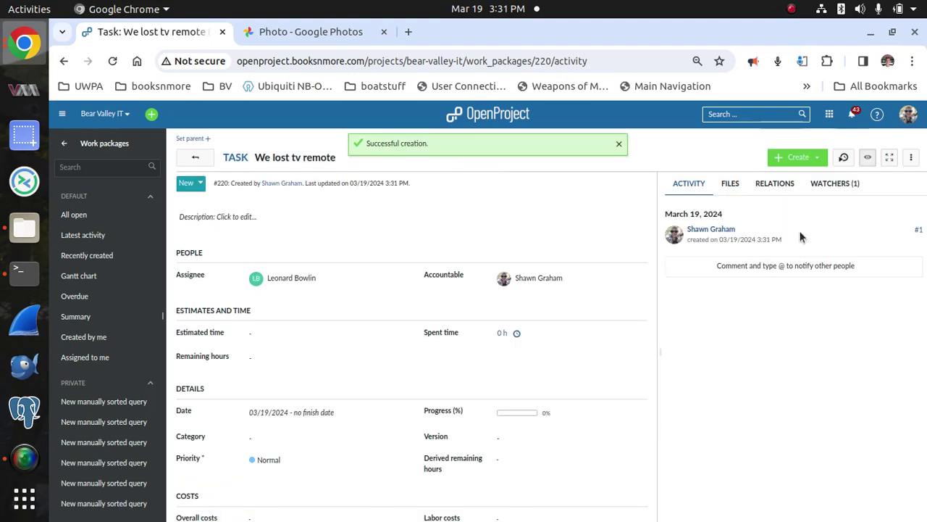
pyautogui.click(789, 265)
pyautogui.rightClick(780, 290)
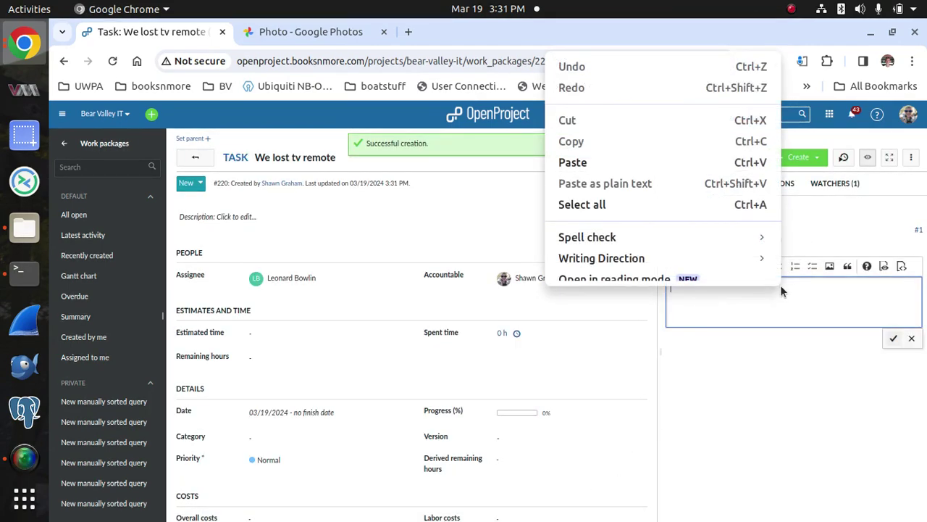
pyautogui.click(652, 179)
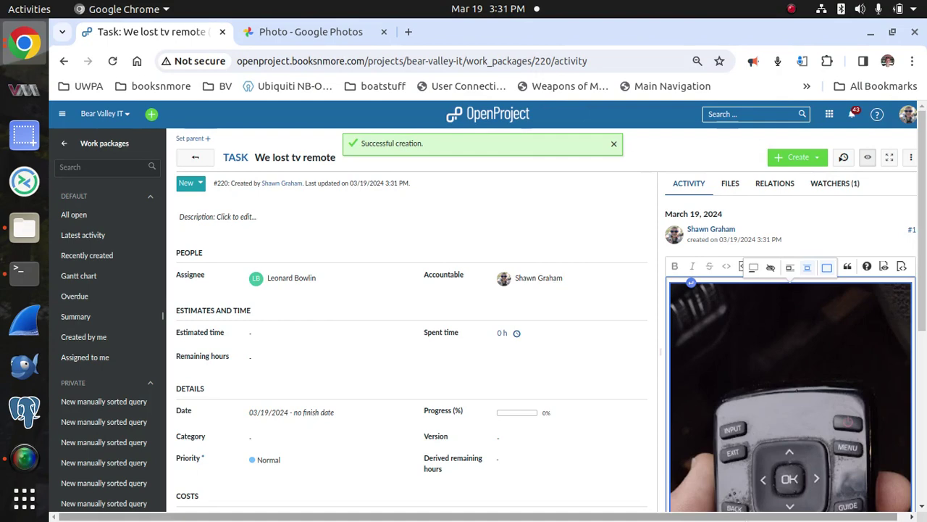
pyautogui.scroll(-5, 830, 410)
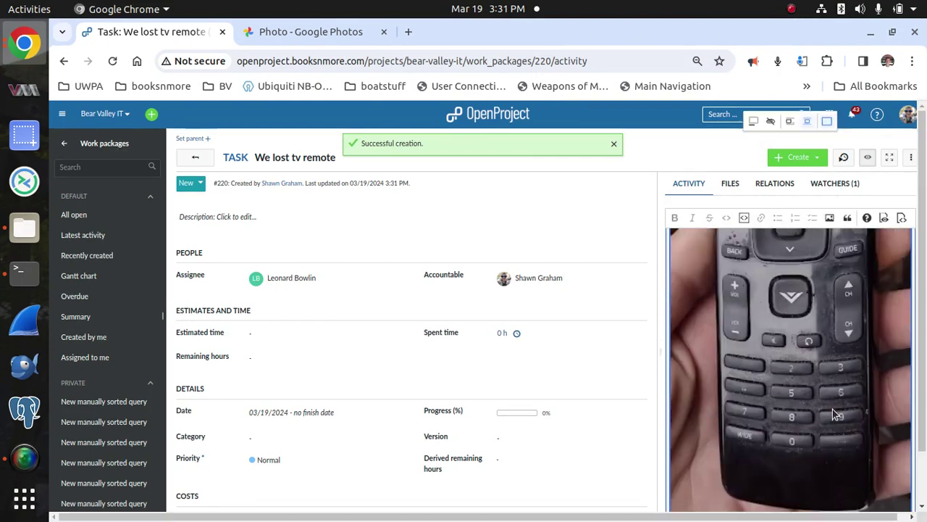
pyautogui.scroll(5, 833, 408)
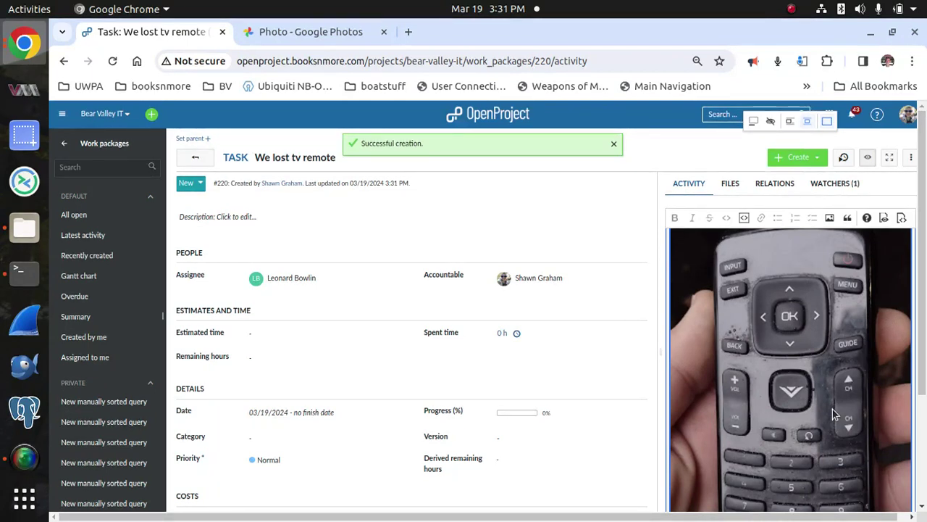
pyautogui.scroll(-4, 759, 352)
pyautogui.scroll(8, 758, 353)
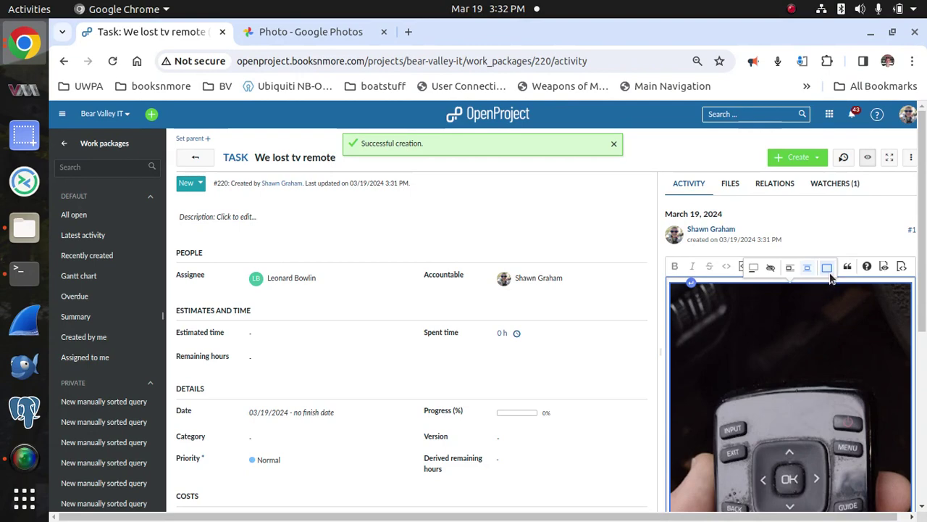
pyautogui.scroll(-5, 889, 342)
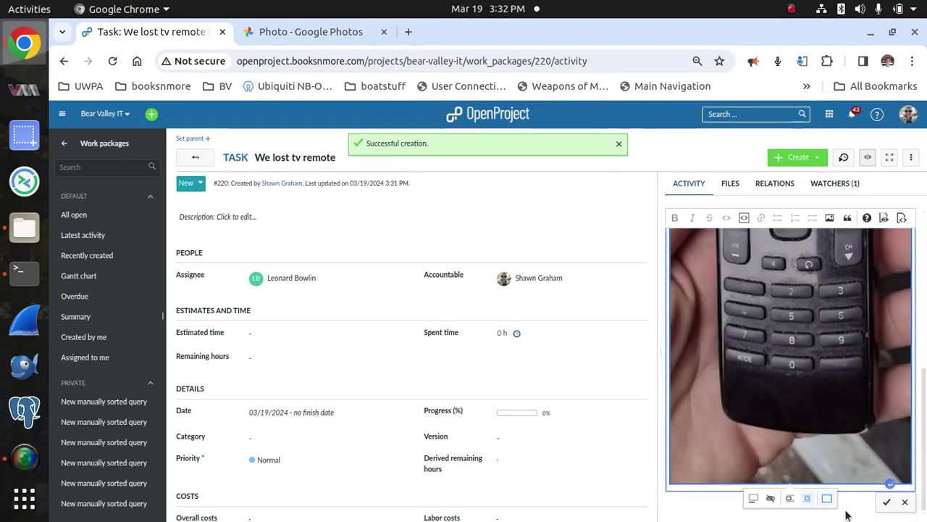
pyautogui.click(887, 501)
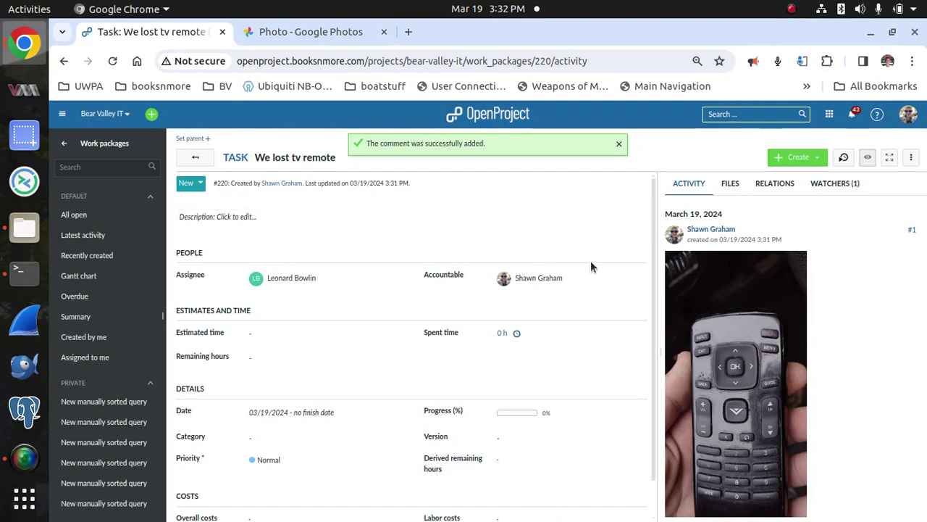
# - Review the task's files and relations, and return to its activity
pyautogui.click(730, 186)
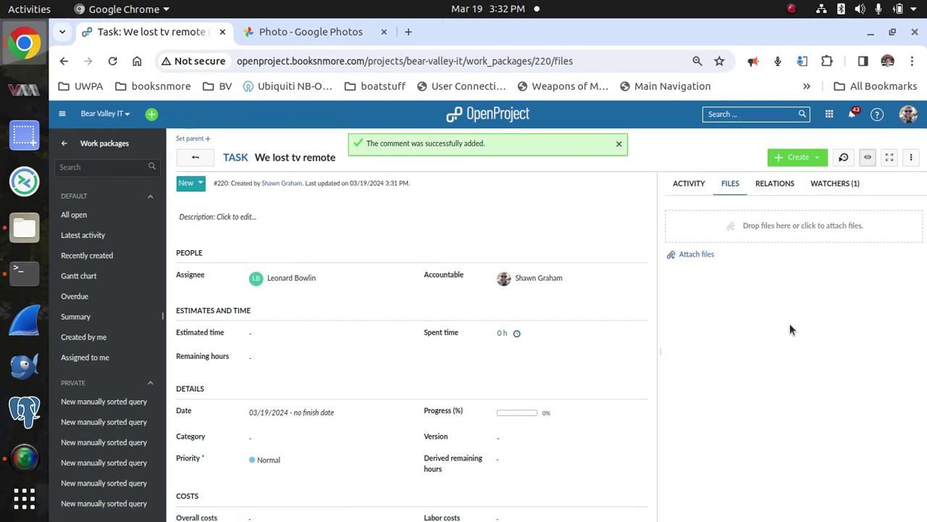
pyautogui.click(770, 186)
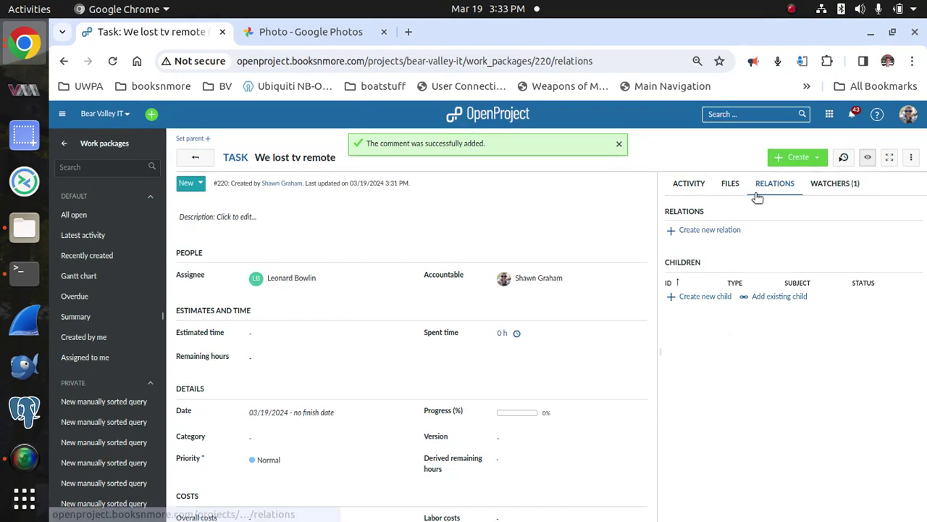
pyautogui.click(692, 189)
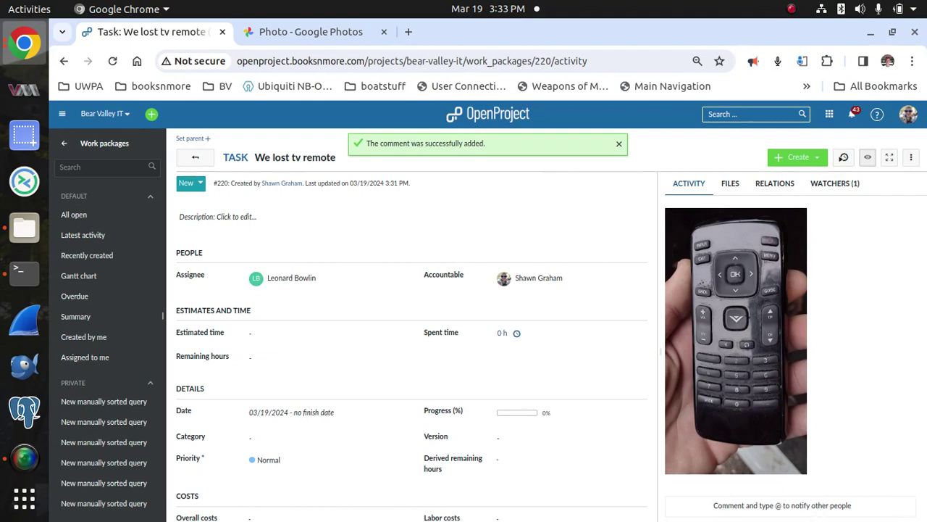
# - Post a to-do list comment on the task with the items "Look for remote", "find remote" and "use remote"
pyautogui.click(811, 509)
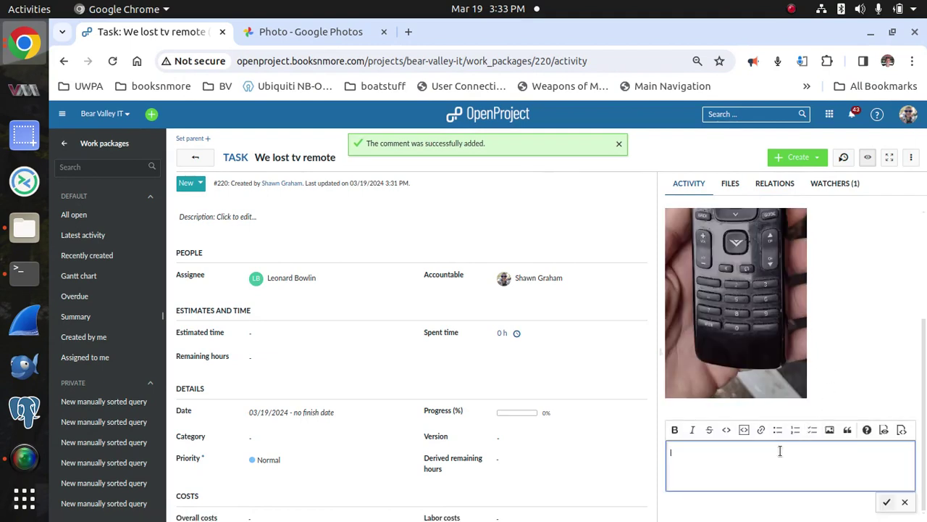
pyautogui.click(810, 430)
pyautogui.write('Look for remote')
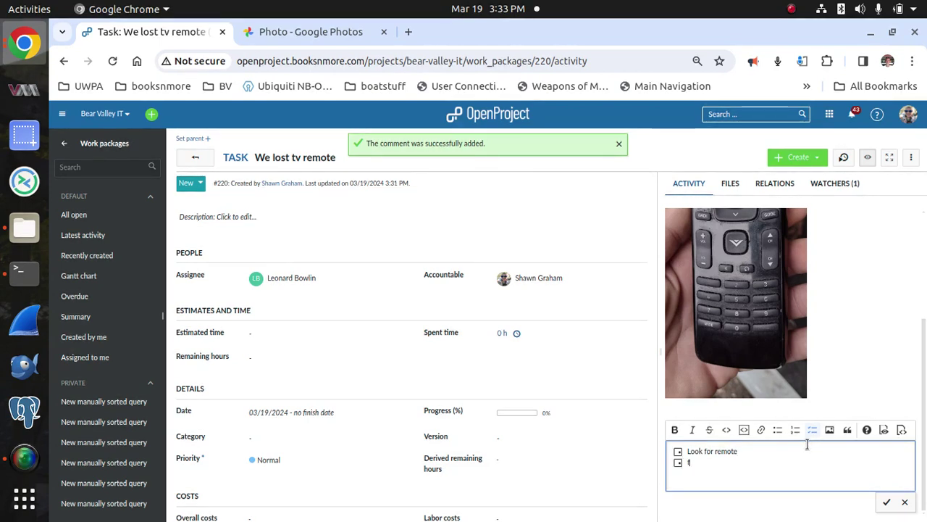
pyautogui.write('findus')
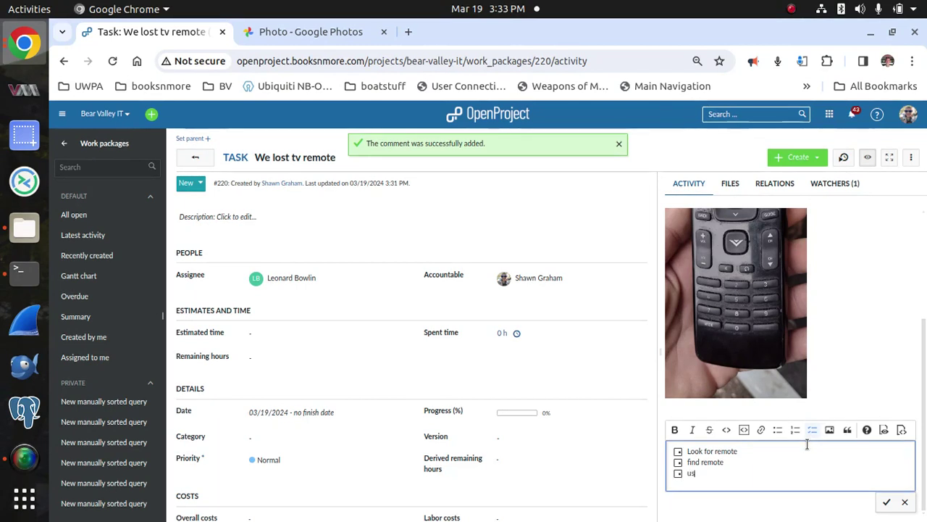
pyautogui.write('d remote')
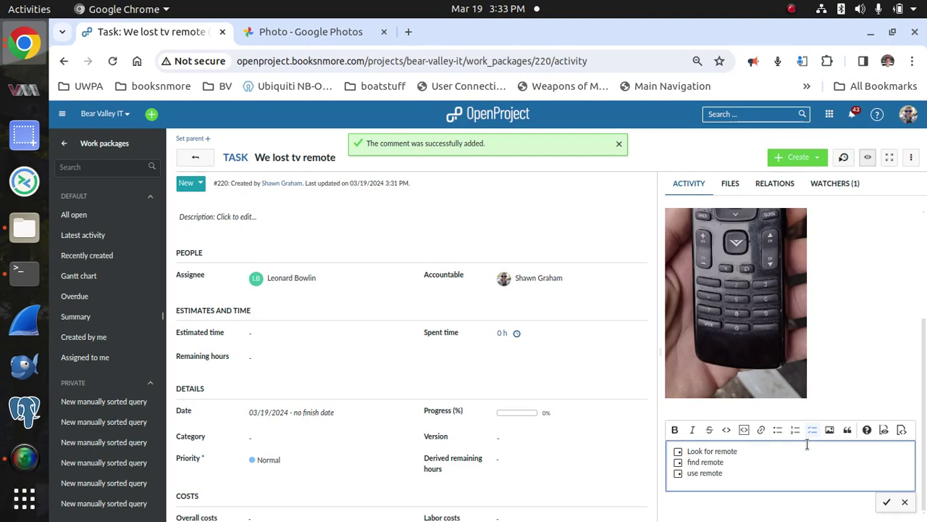
pyautogui.click(892, 502)
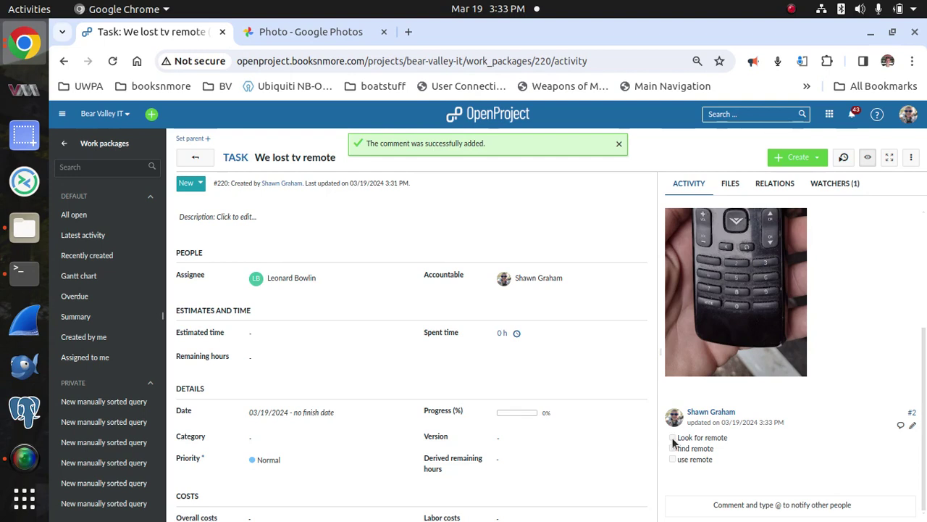
# - Edit the to-do list comment to mark all three items as done, and save it
pyautogui.click(912, 426)
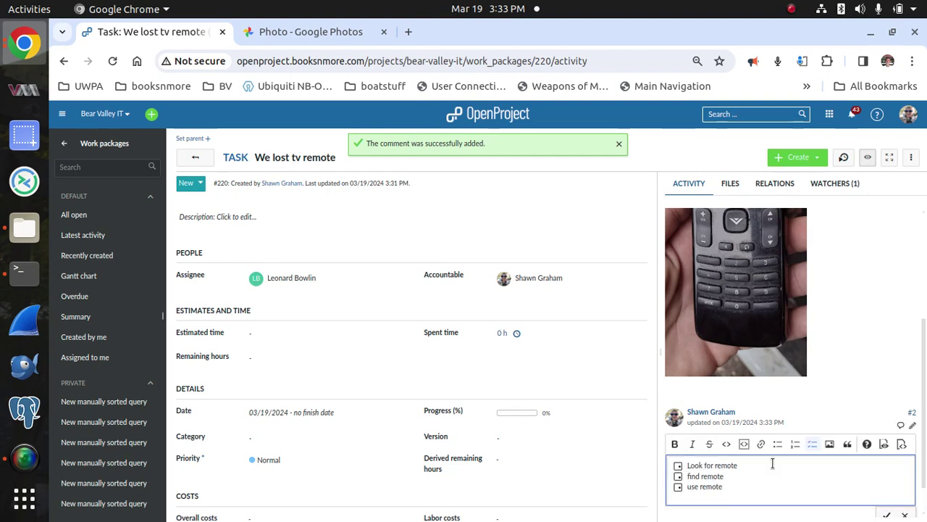
pyautogui.click(678, 466)
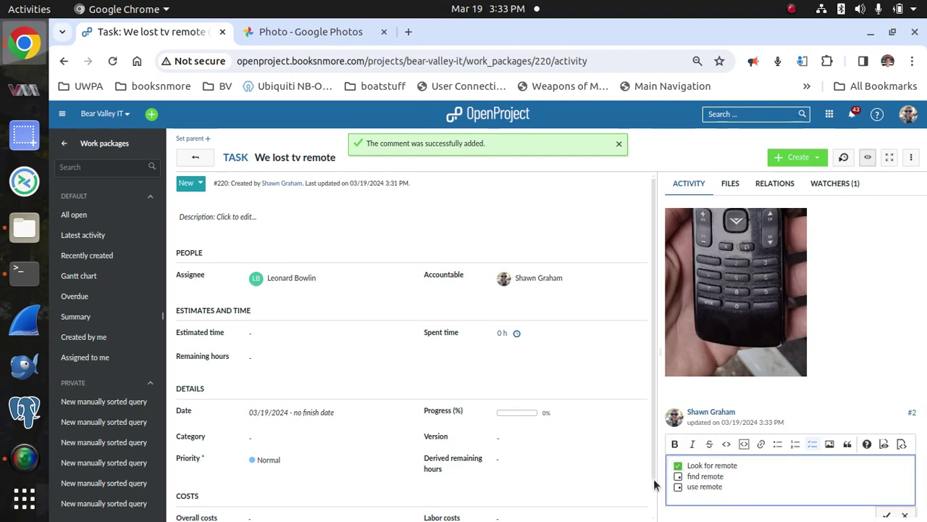
pyautogui.click(679, 476)
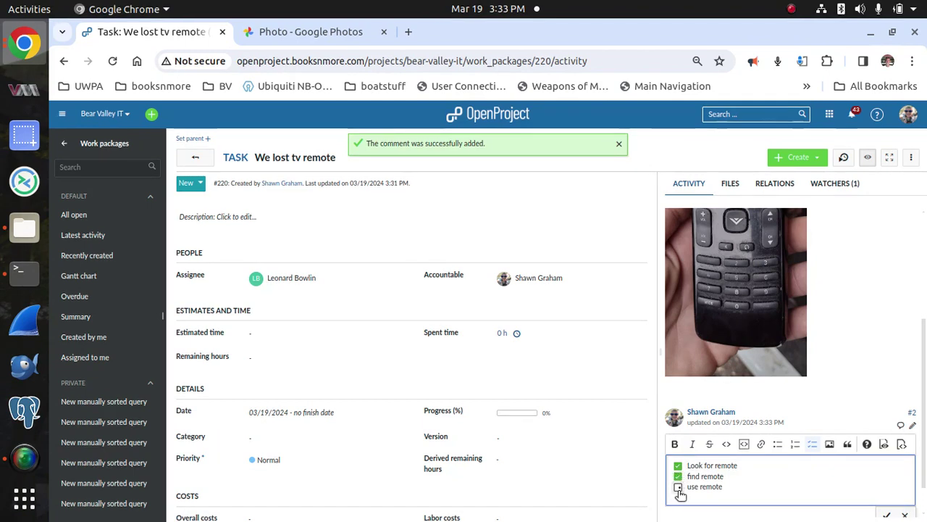
pyautogui.click(679, 487)
pyautogui.scroll(-1, 849, 418)
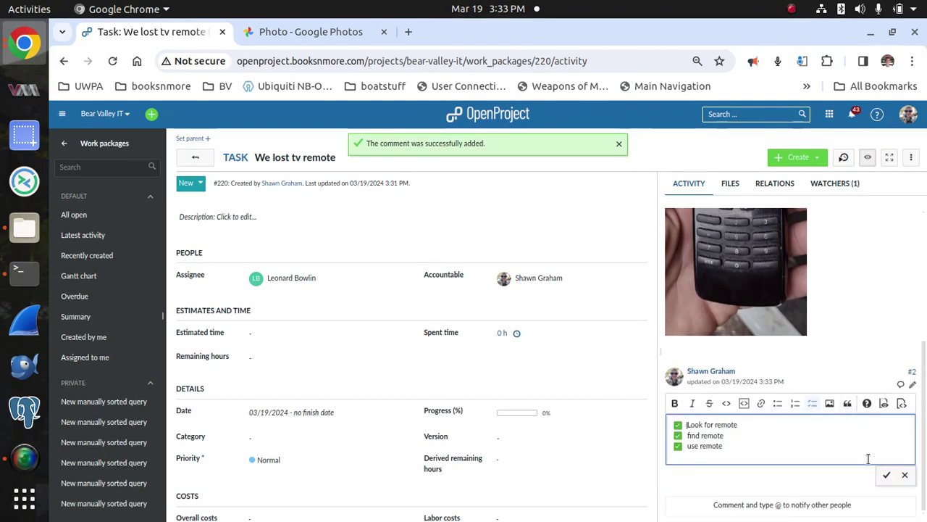
pyautogui.click(884, 475)
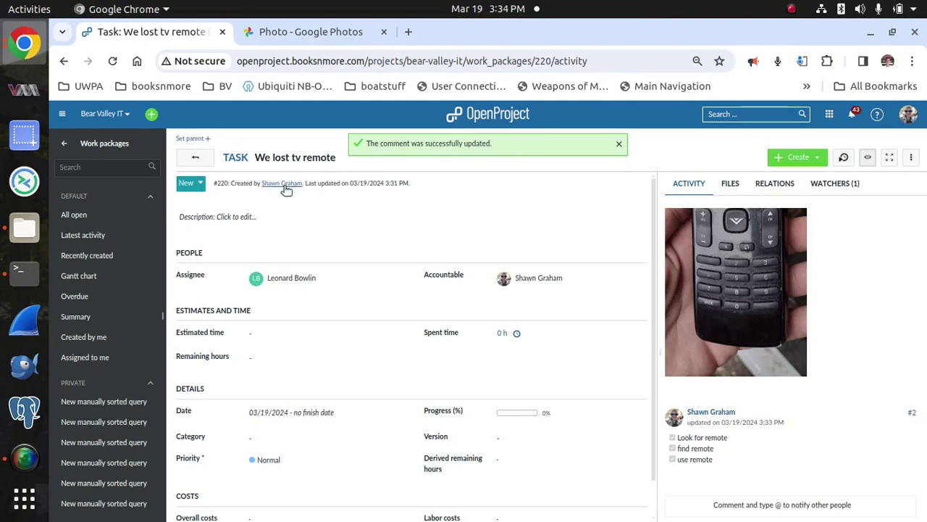
# - Set the "We lost tv remote" task's status to Closed and return to the project's work packages list
pyautogui.click(199, 184)
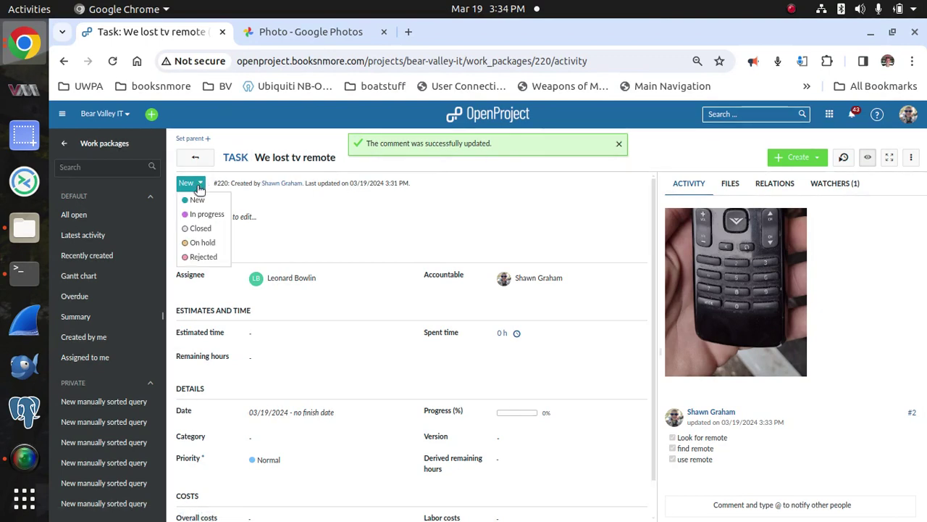
pyautogui.click(200, 228)
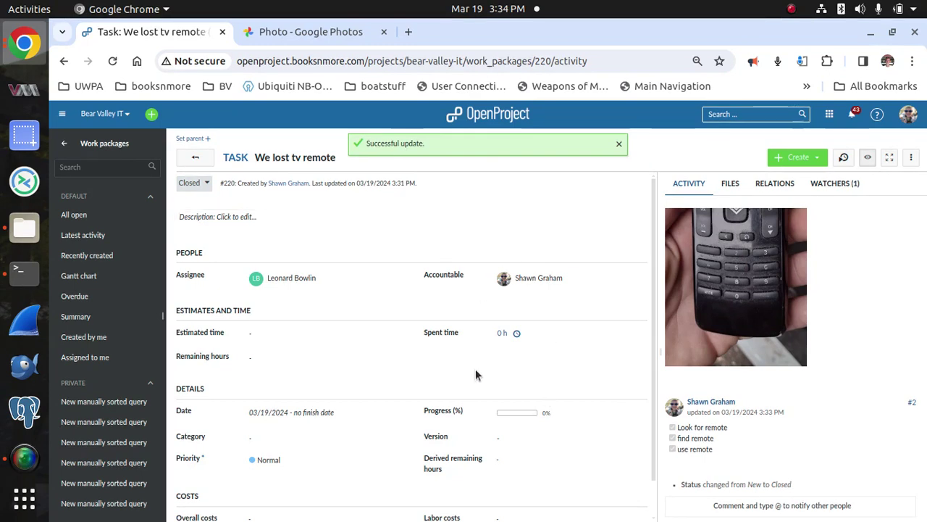
pyautogui.click(115, 152)
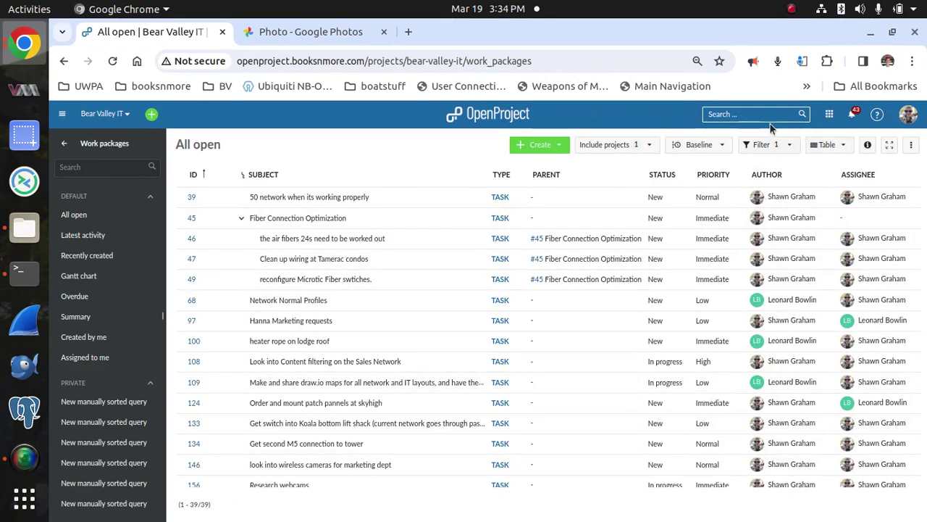
# - Change the work packages list's status filter to closed
pyautogui.click(761, 145)
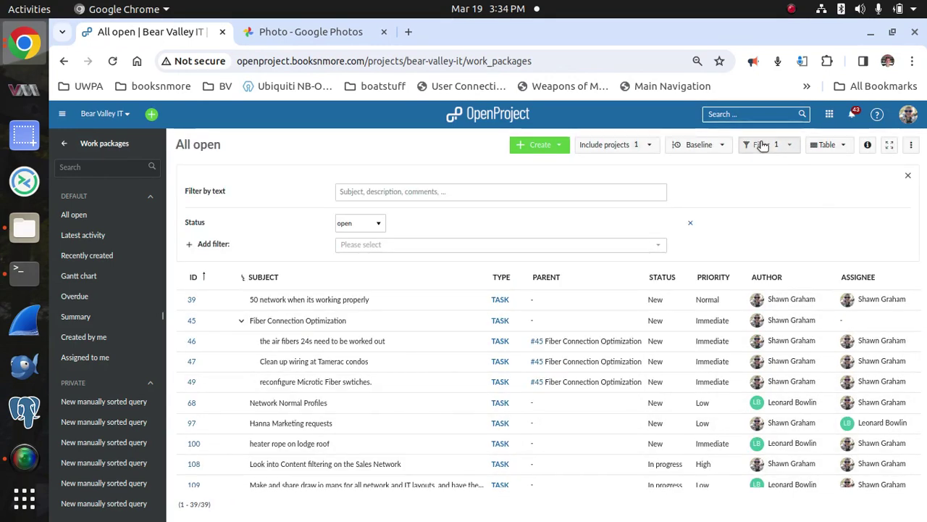
pyautogui.click(380, 225)
pyautogui.click(363, 255)
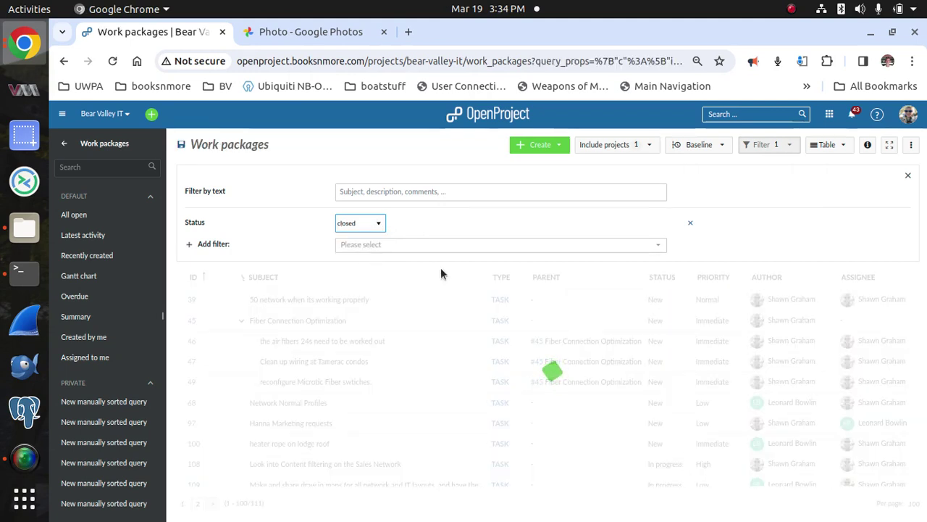
pyautogui.click(477, 246)
pyautogui.write('remote')
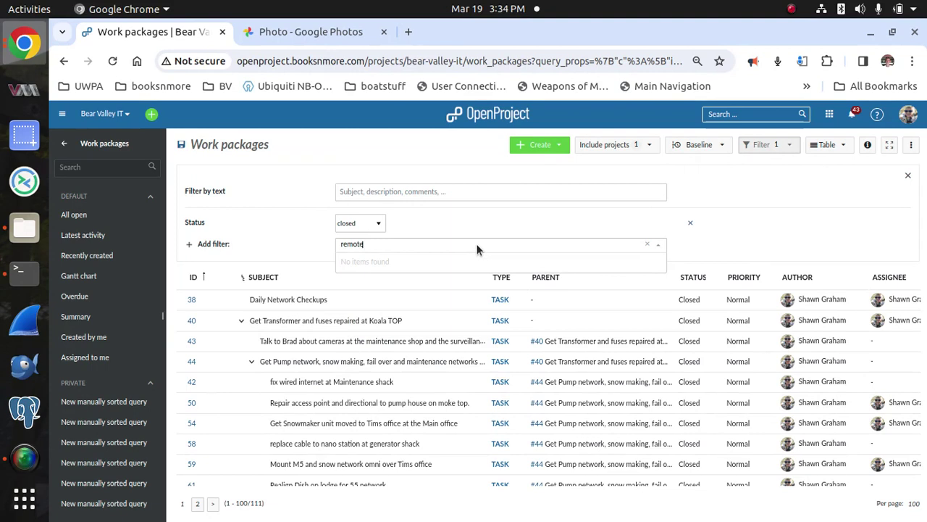
pyautogui.click(212, 247)
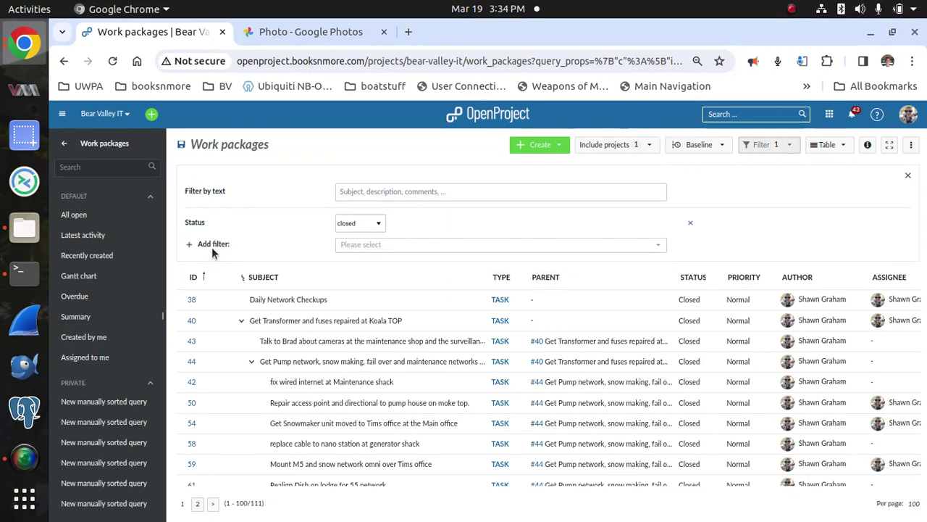
pyautogui.click(407, 246)
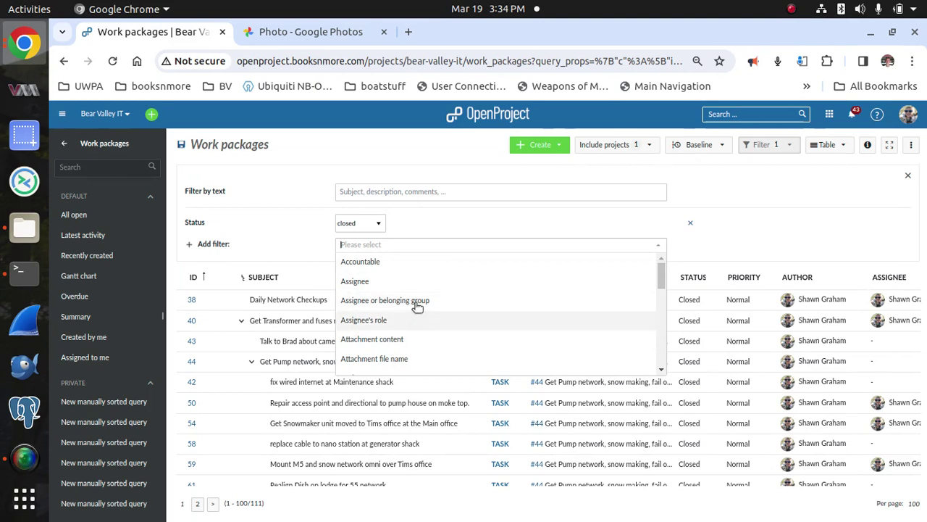
pyautogui.scroll(-10, 569, 298)
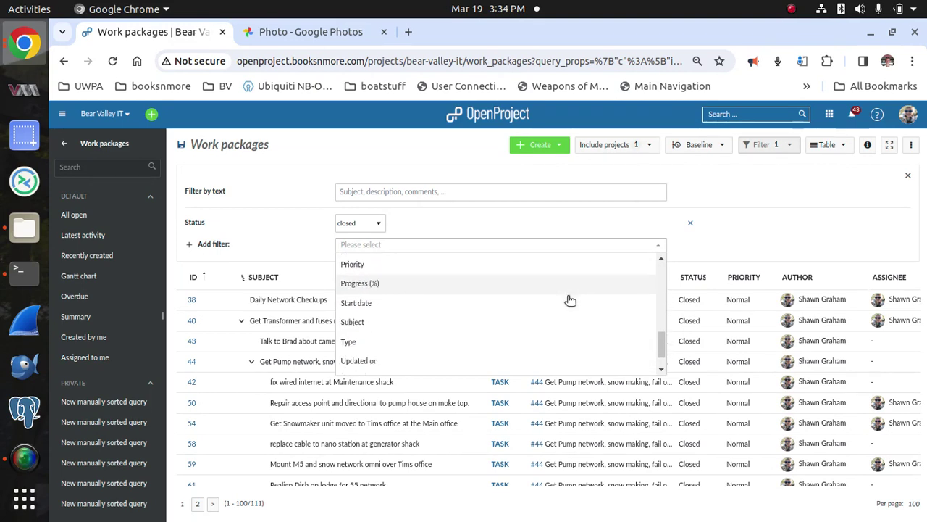
pyautogui.scroll(10, 570, 299)
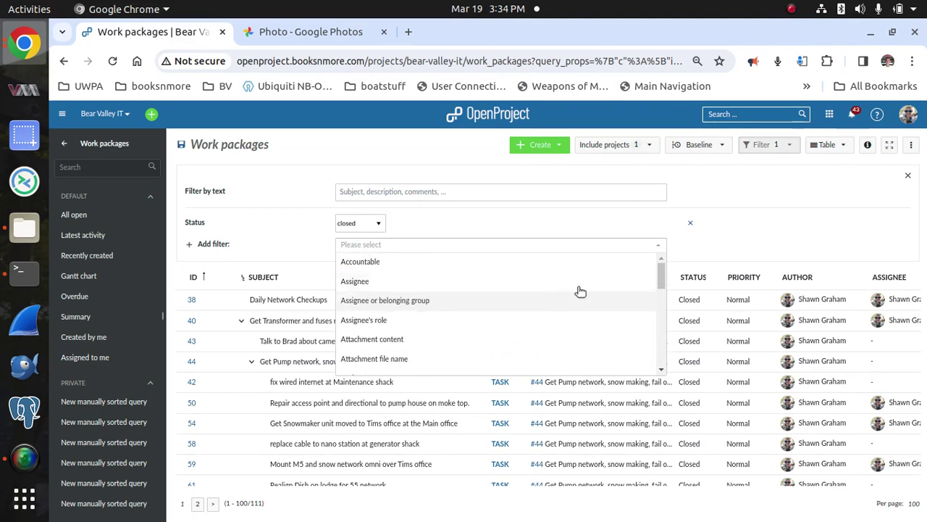
pyautogui.click(754, 254)
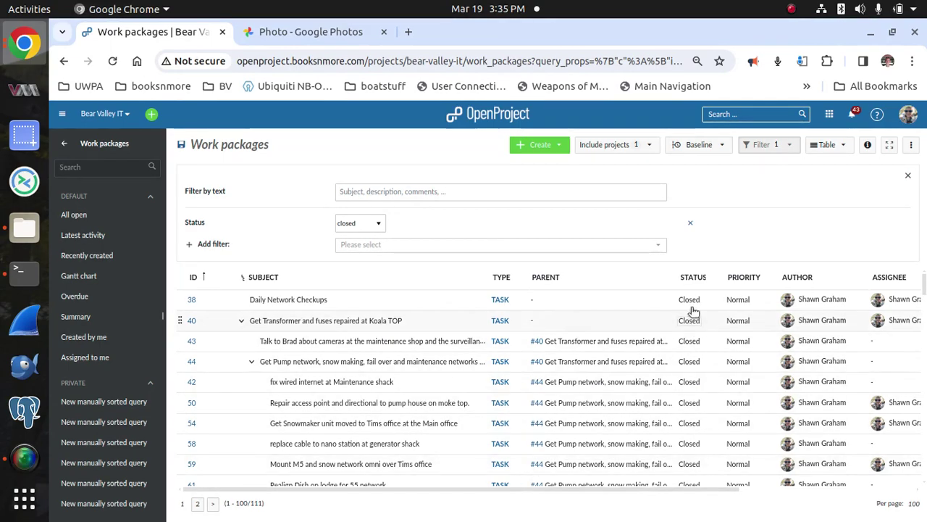
# - Look through the closed tasks and filter them by the text "remote"
pyautogui.scroll(-20, 688, 445)
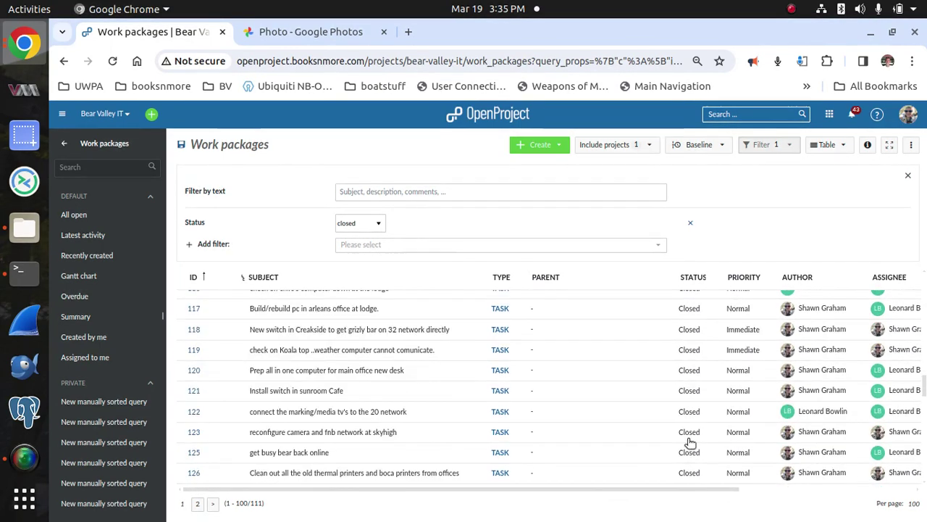
pyautogui.scroll(-5, 690, 444)
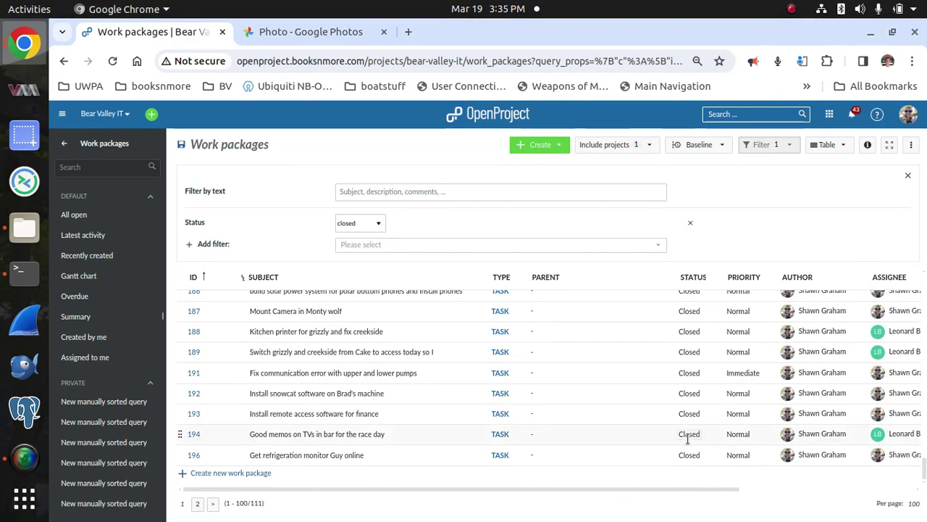
pyautogui.scroll(4, 688, 438)
pyautogui.scroll(20, 688, 438)
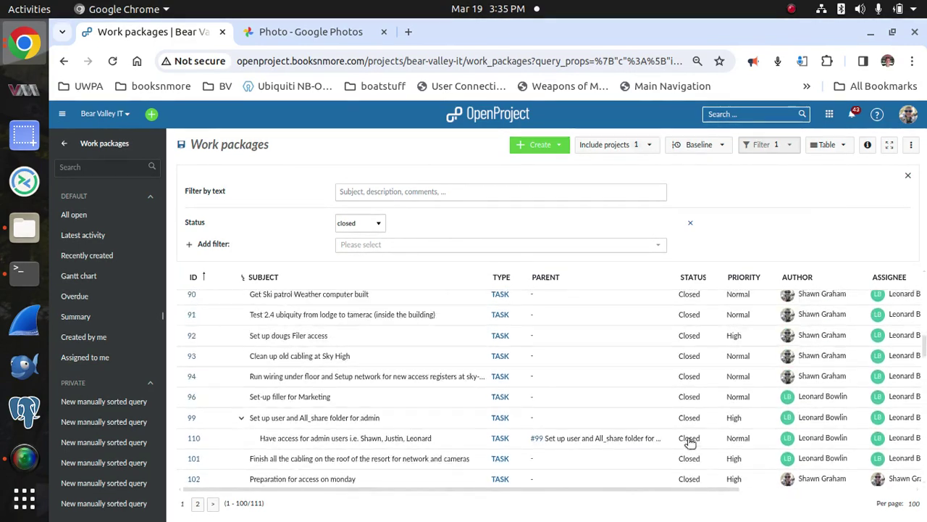
pyautogui.scroll(5, 690, 442)
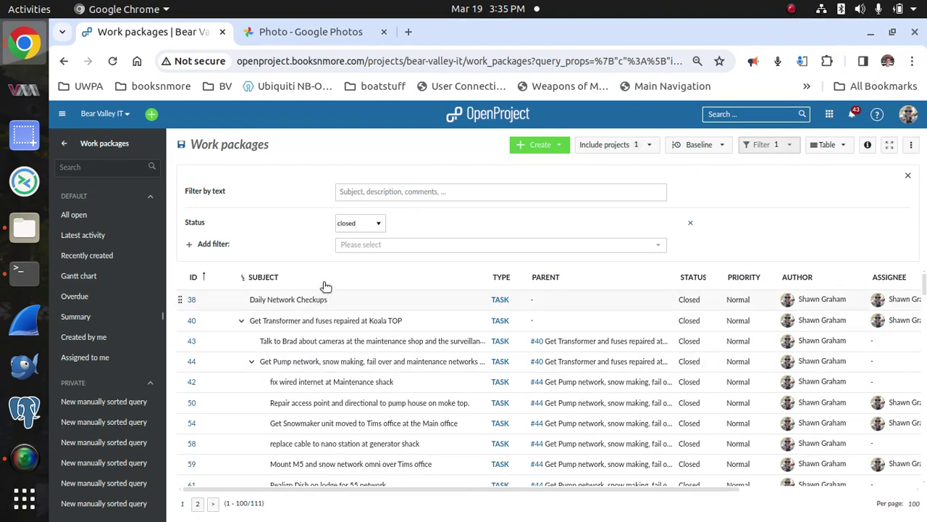
pyautogui.click(406, 193)
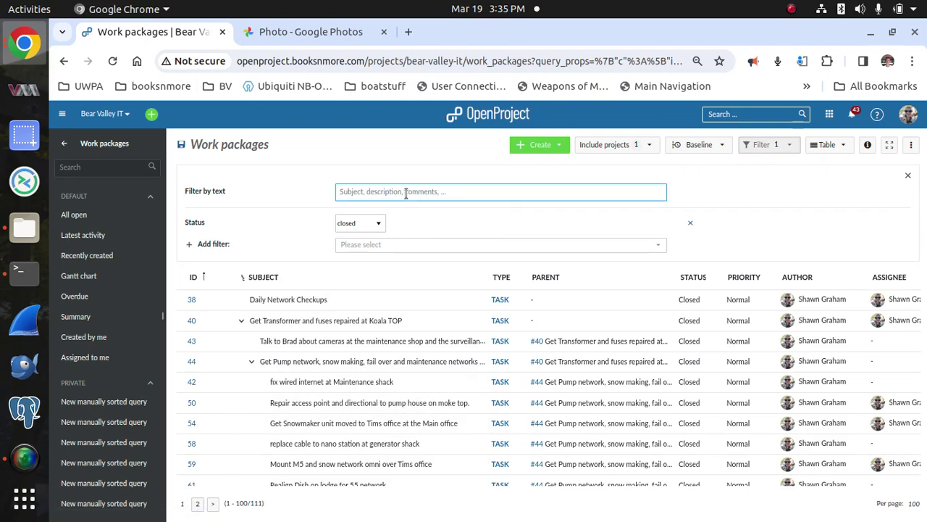
pyautogui.write('remote')
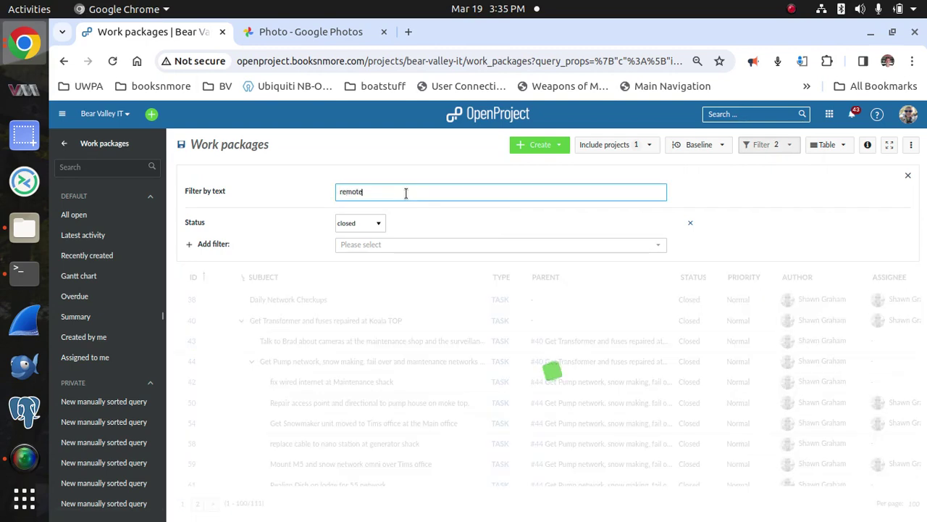
pyautogui.press('BackSpace')
pyautogui.press('BackSpace')
pyautogui.press('BackSpace')
pyautogui.press('BackSpace')
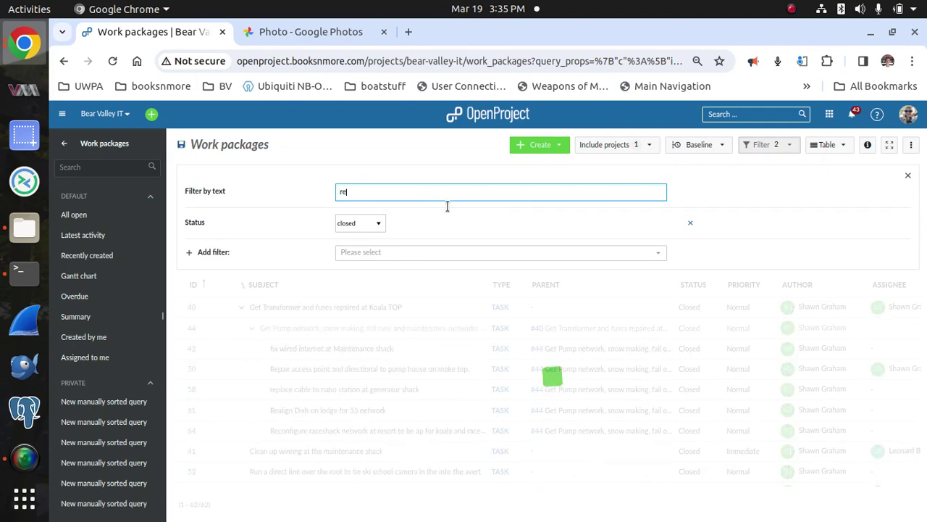
pyautogui.write('mote')
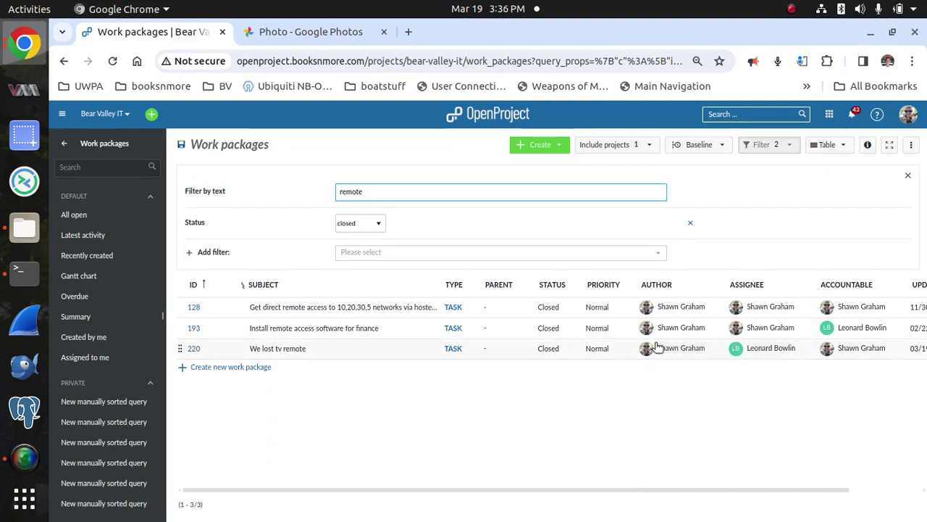
# - Return to the open work packages list and open the "summertime projects" task at its end
pyautogui.click(96, 144)
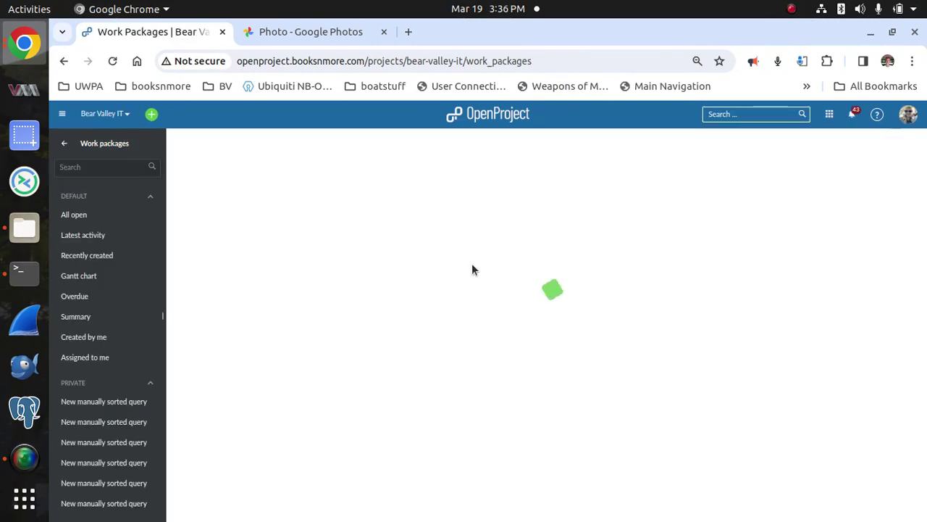
pyautogui.scroll(-5, 482, 264)
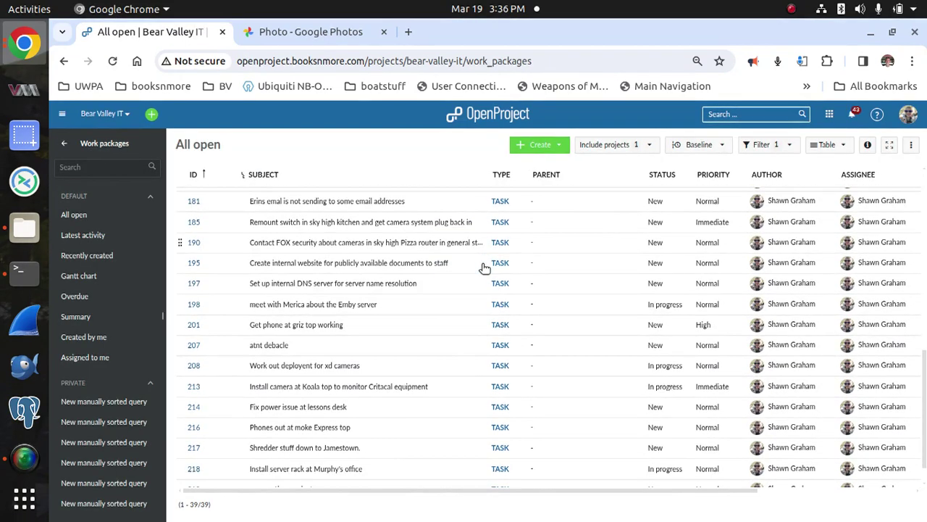
pyautogui.scroll(-1, 484, 268)
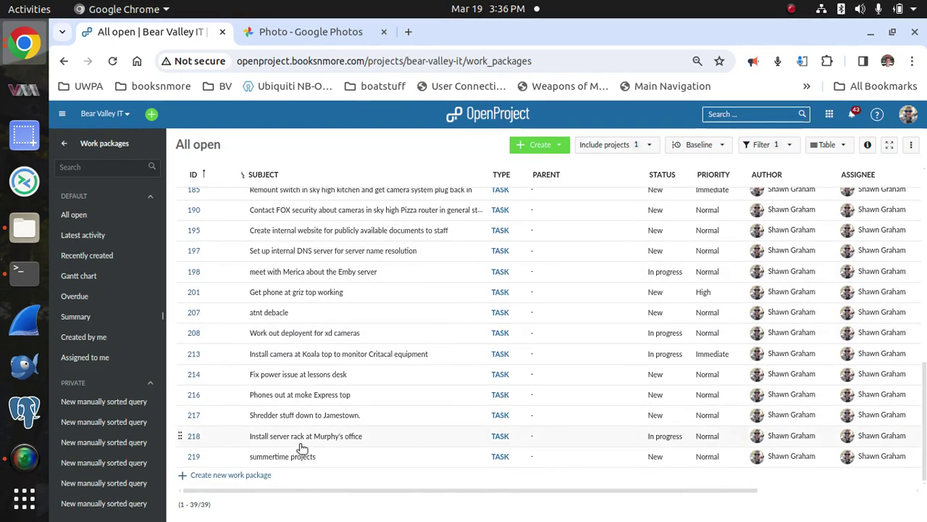
pyautogui.click(199, 459)
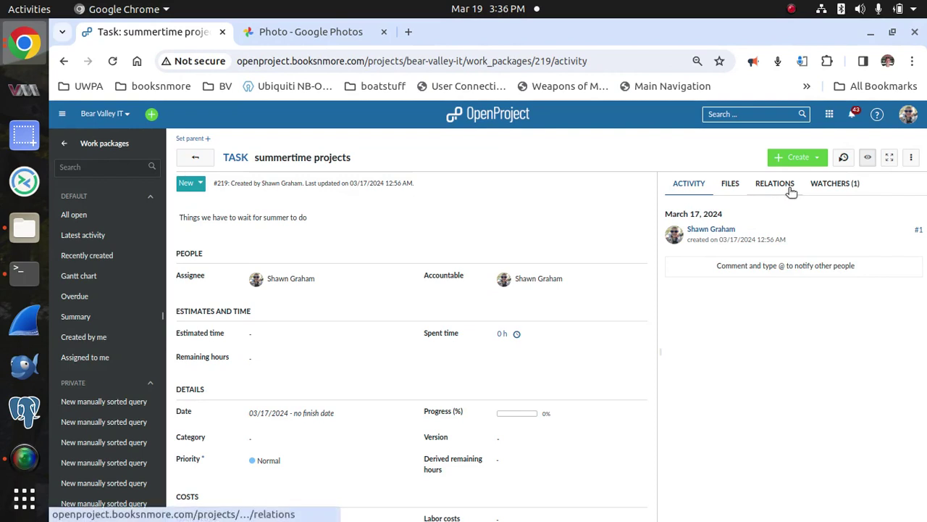
# - Create a child task "Work on wire at pumphouse at bear lake" under the "summertime projects" task
pyautogui.click(772, 184)
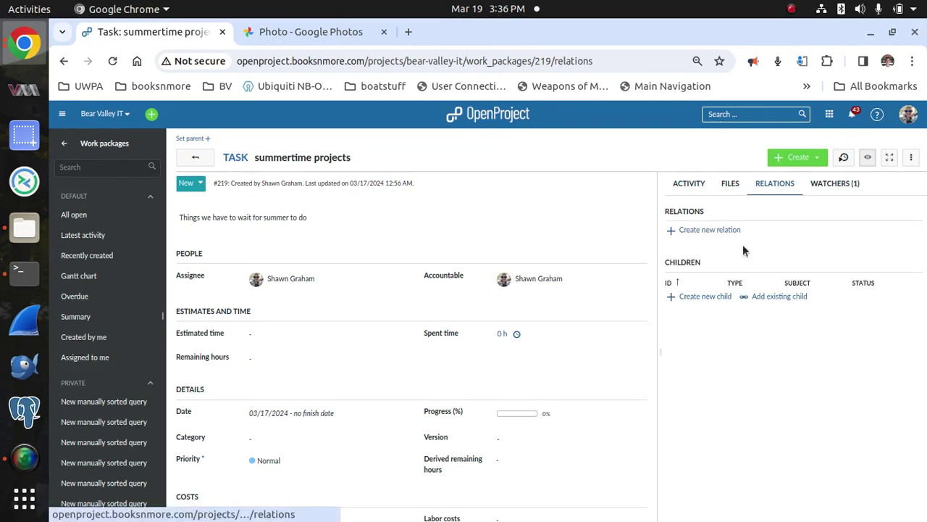
pyautogui.click(703, 295)
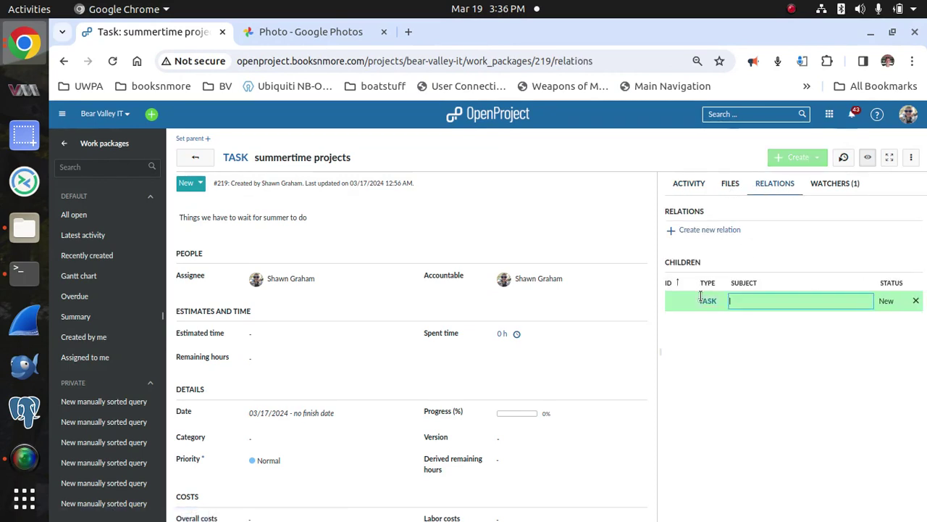
pyautogui.write('Work')
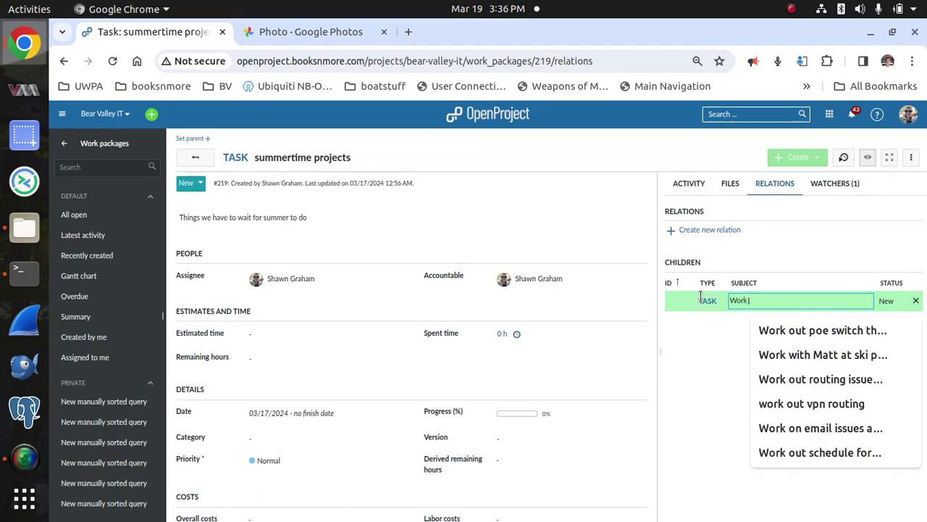
pyautogui.write(' onw')
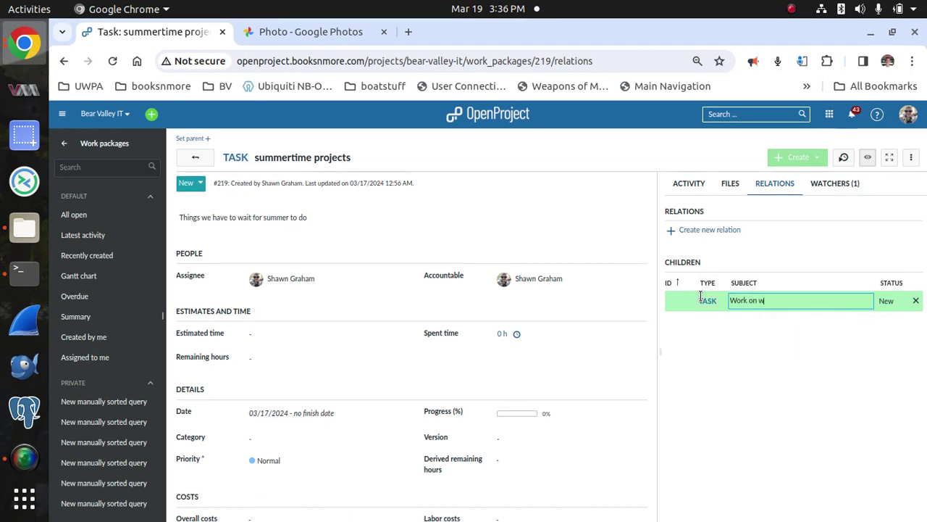
pyautogui.write('ire at pumphouse at bear lake')
pyautogui.press('Return')
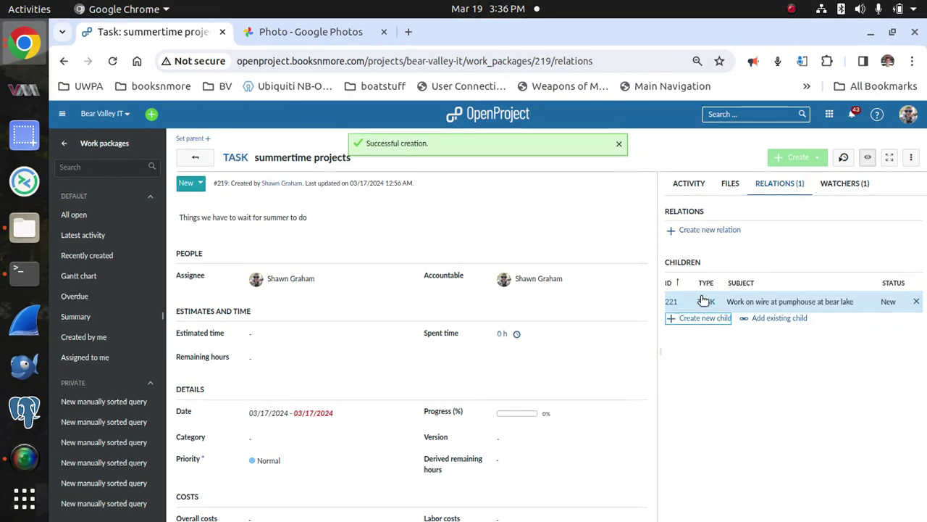
pyautogui.scroll(-1, 417, 325)
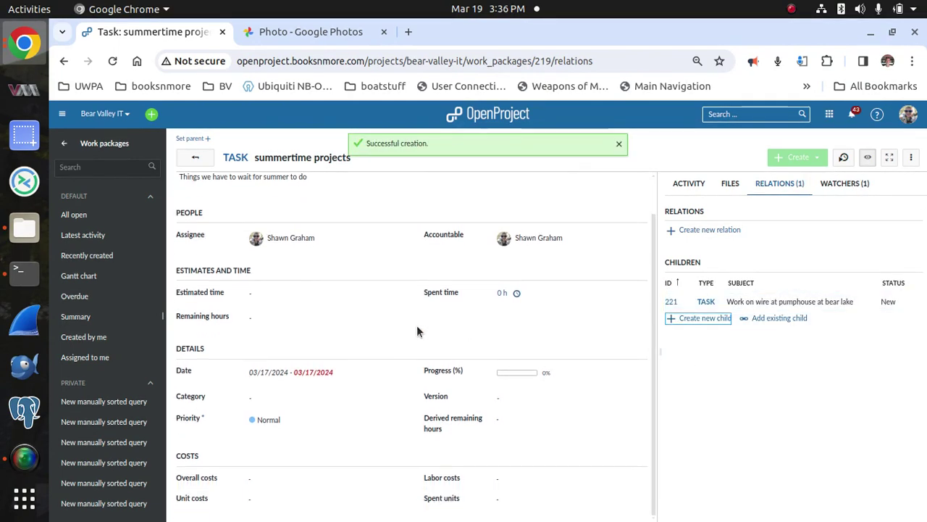
# - Return to the project's open work packages list and assign the "Work on wire at pumphouse at bear lake" task to its author
pyautogui.click(138, 144)
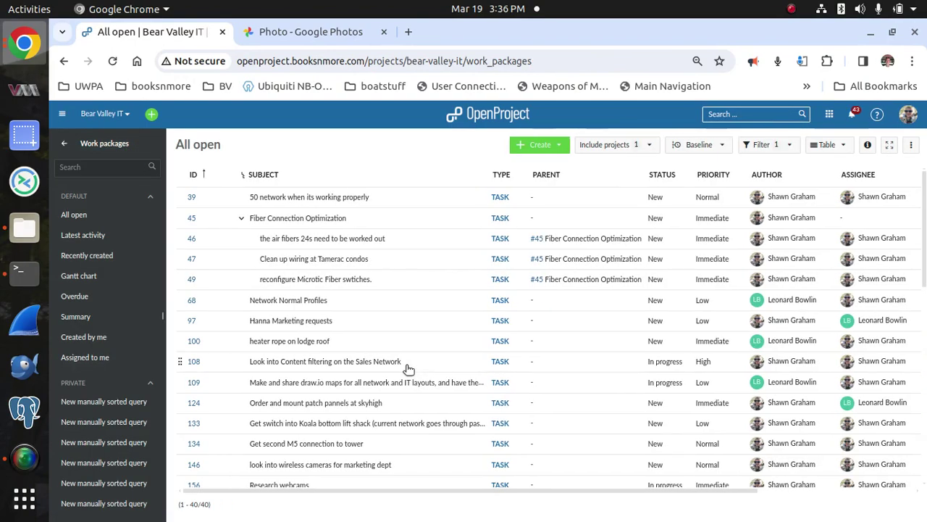
pyautogui.scroll(-1, 448, 346)
pyautogui.scroll(-10, 448, 346)
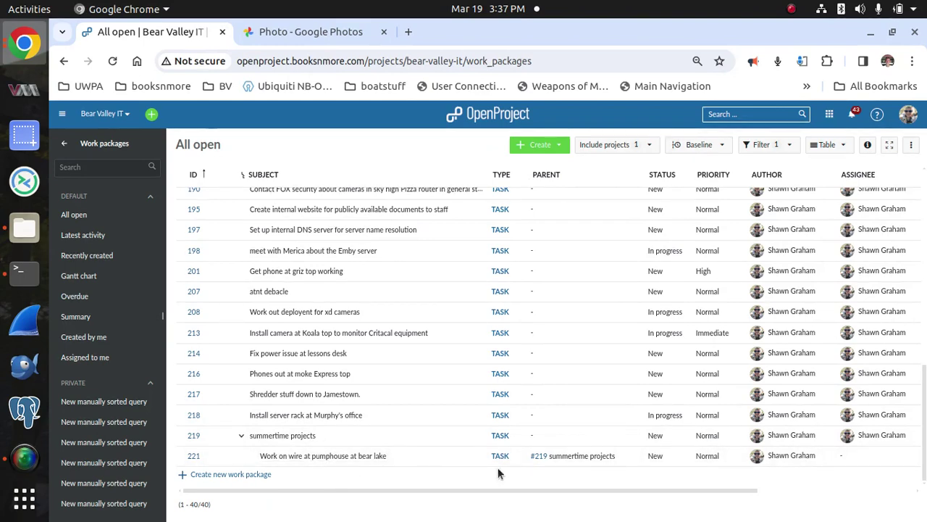
pyautogui.click(860, 456)
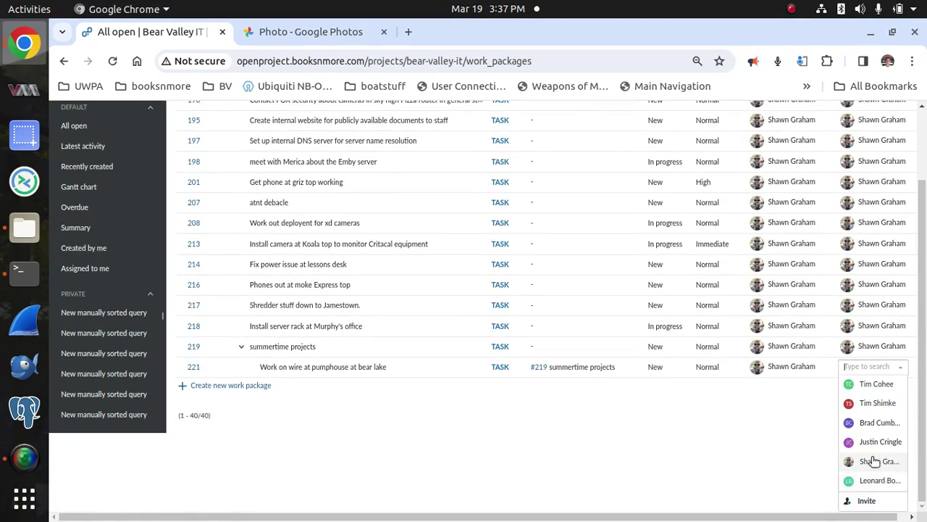
pyautogui.click(874, 461)
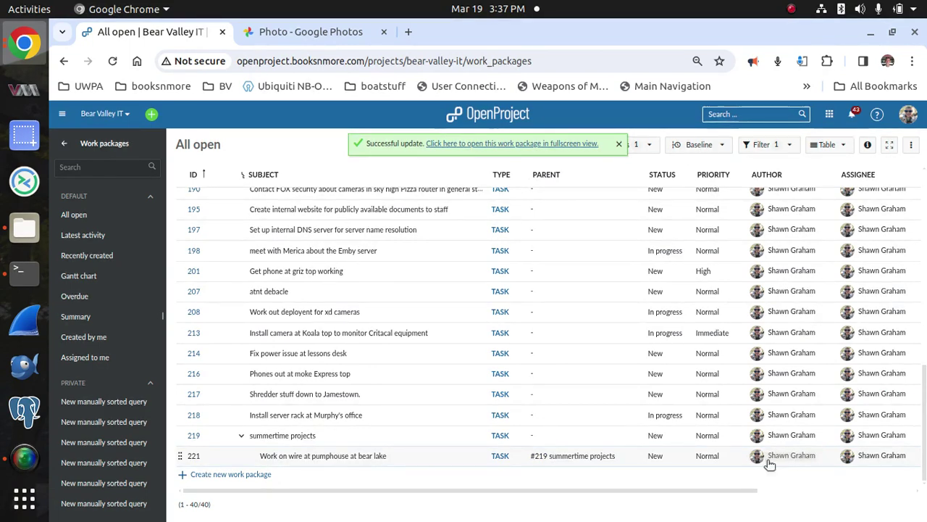
# - Reassign the "Work on wire at pumphouse at bear lake" task to the last-listed team member
pyautogui.click(802, 457)
pyautogui.moveTo(720, 493); pyautogui.dragTo(882, 500)
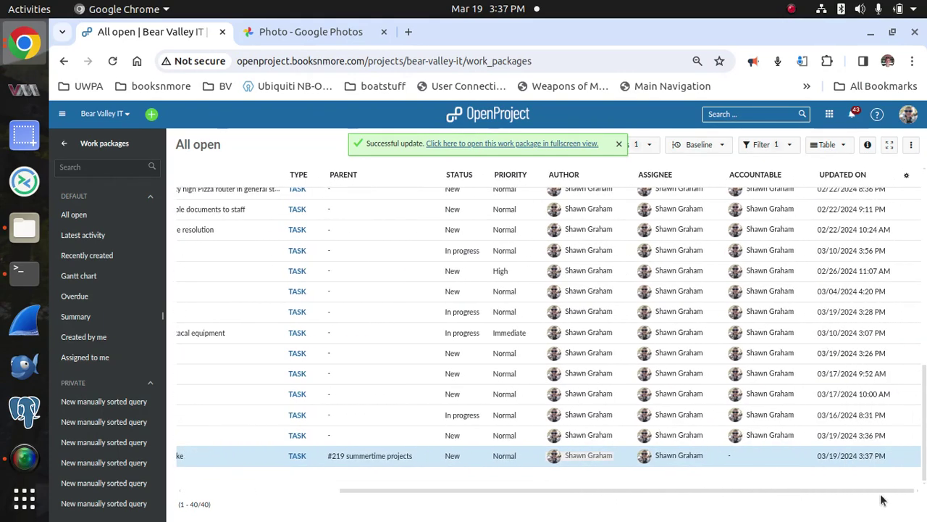
pyautogui.click(682, 460)
pyautogui.scroll(-2, 687, 487)
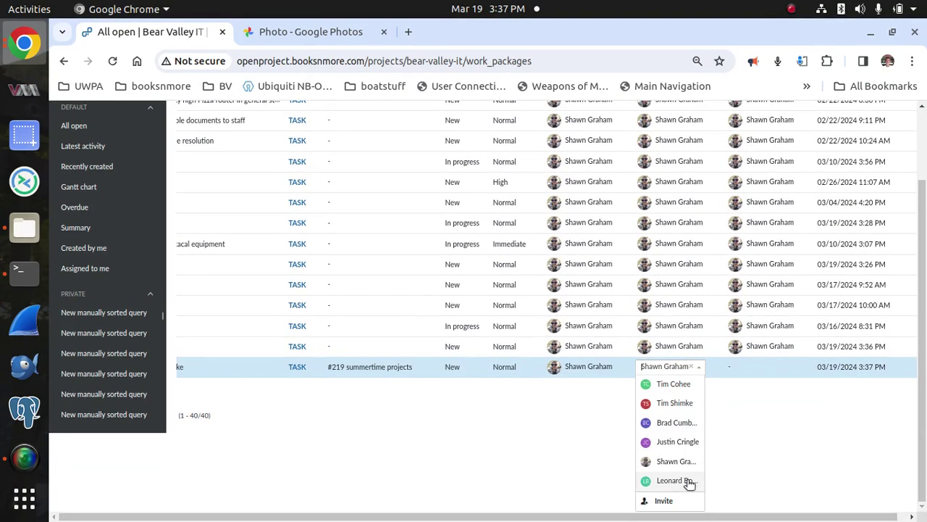
pyautogui.click(675, 480)
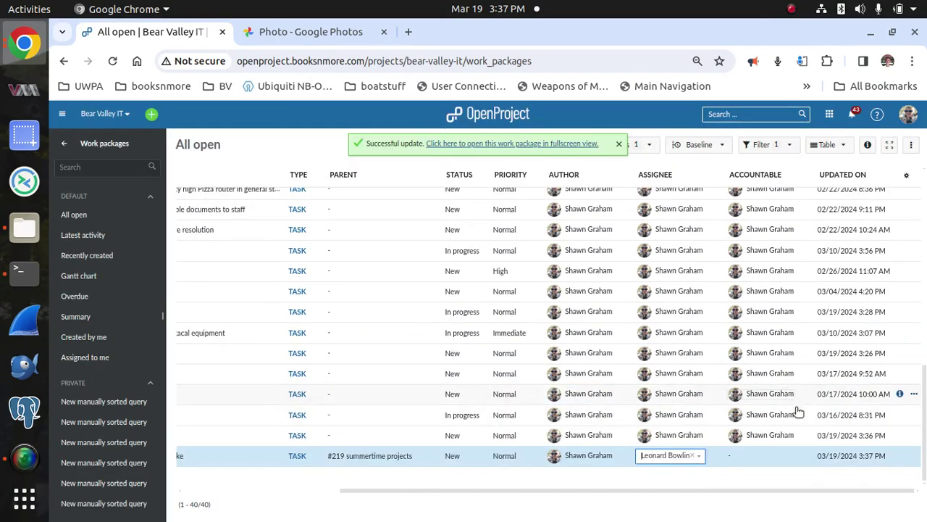
# - Make the author of the "Work on wire at pumphouse at bear lake" task accountable for it
pyautogui.click(765, 455)
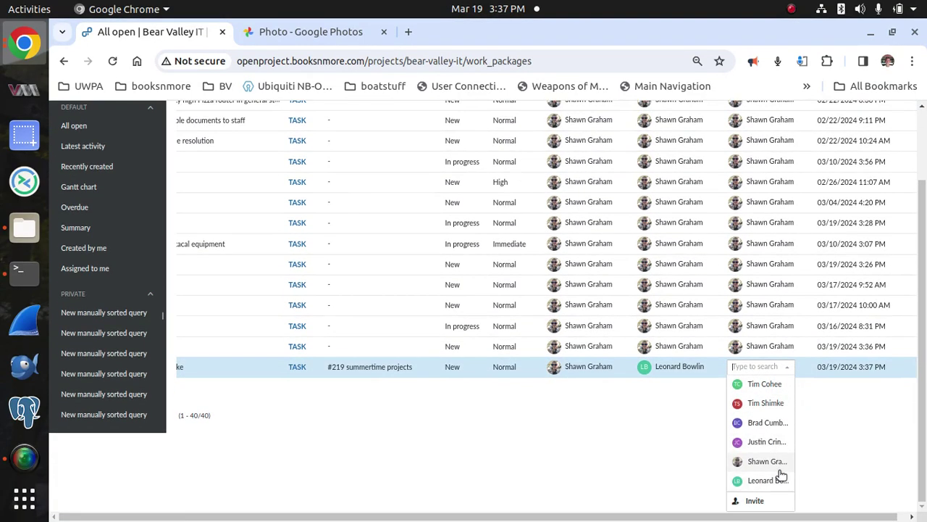
pyautogui.click(775, 463)
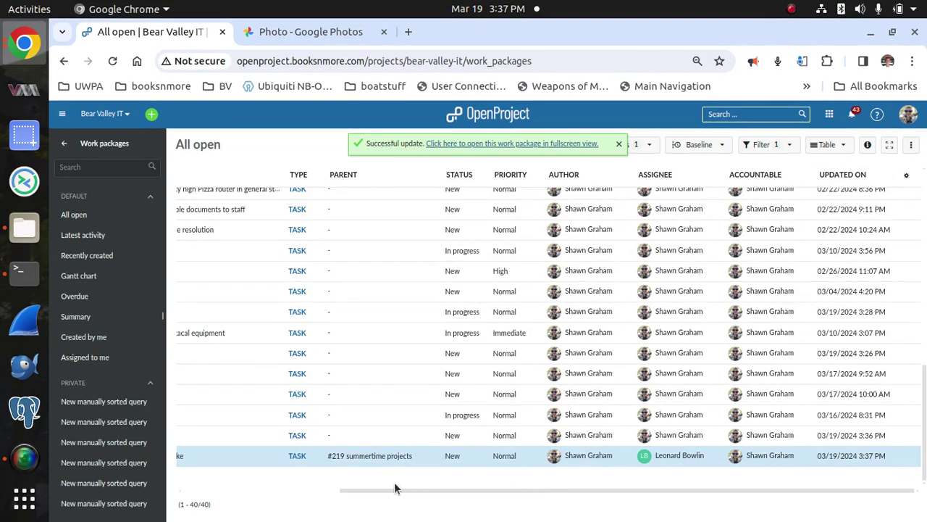
pyautogui.moveTo(368, 491); pyautogui.dragTo(169, 497)
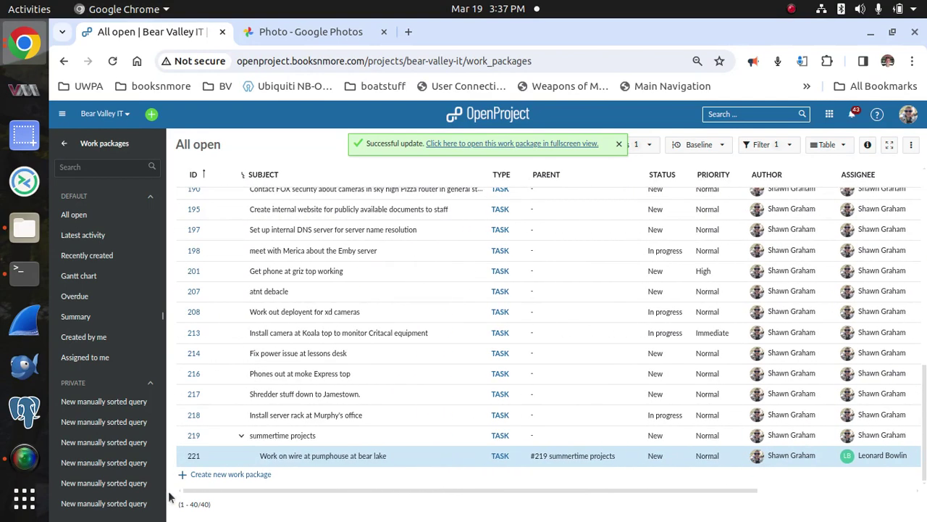